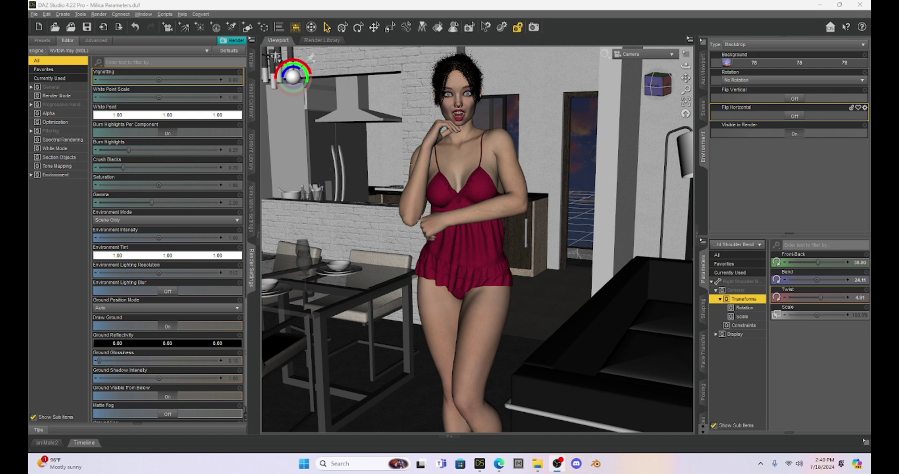
Step: Glance at the YouTube comments in the browser, then minimize it to return to DAZ Studio
key(alt+Tab)
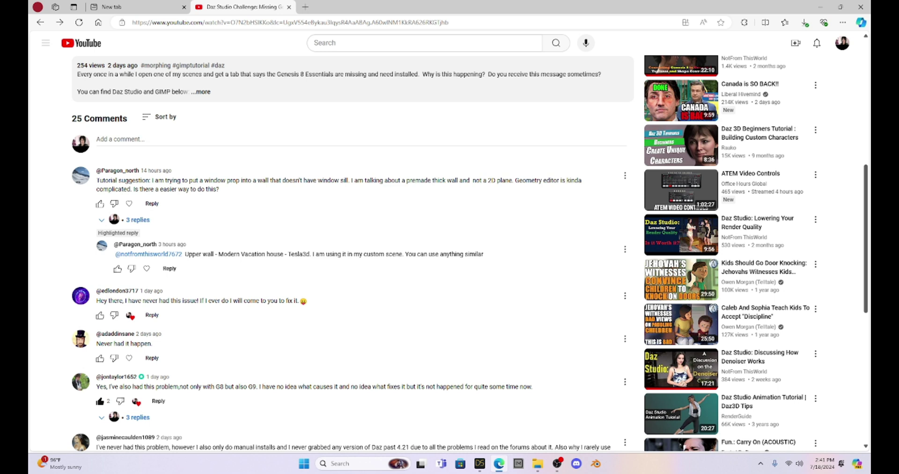
click(820, 8)
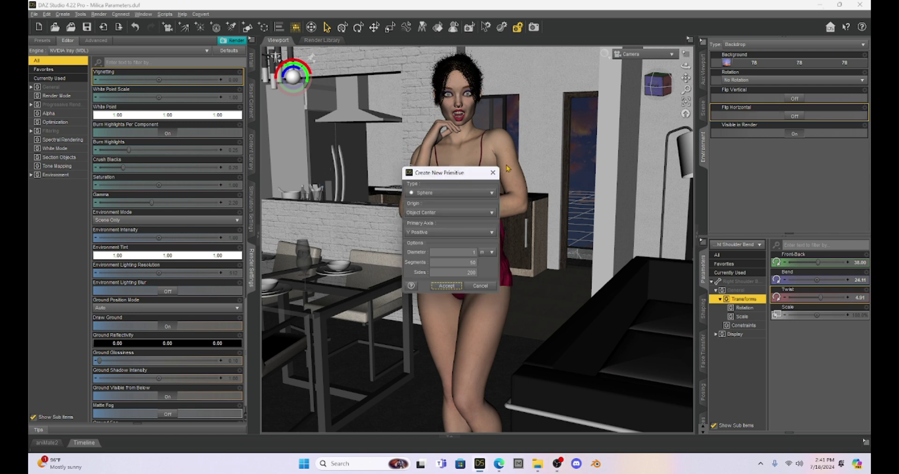
click(494, 172)
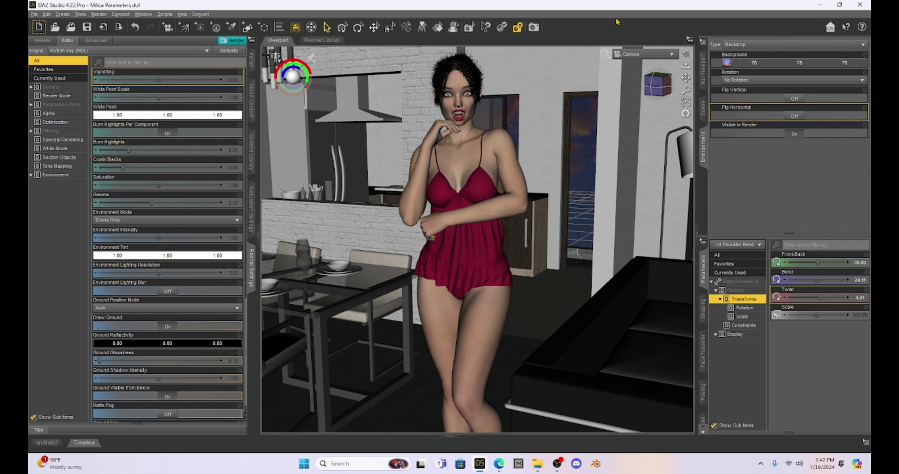
Step: Switch the viewport to Perspective View, then orbit and zoom in on the house's upper floor
click(646, 54)
click(659, 64)
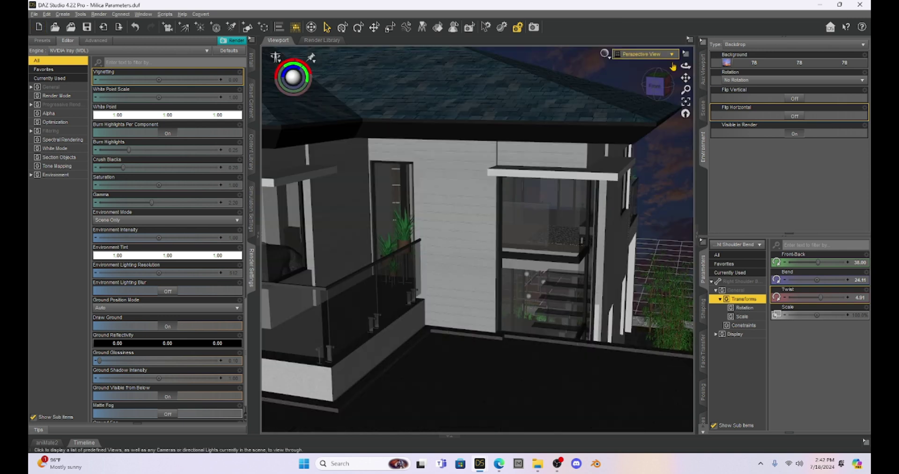
alt+drag(442, 229, 440, 223)
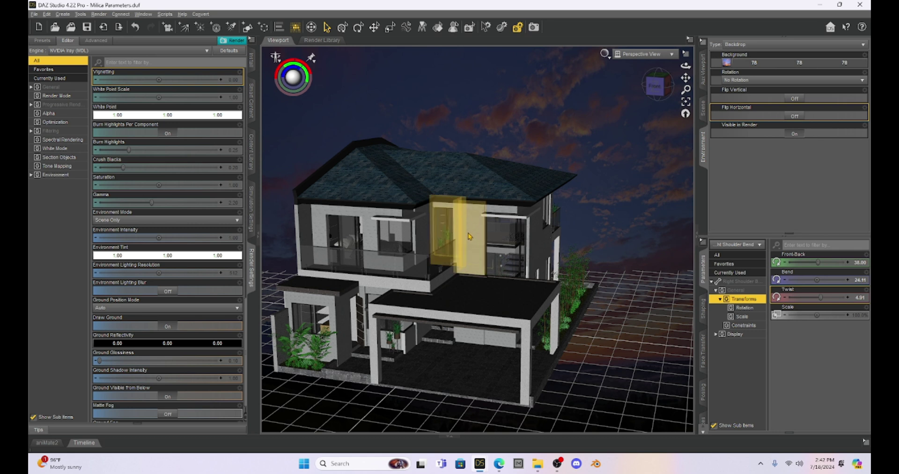
middle_drag(472, 236, 654, 282)
scroll(646, 271, up, 6)
scroll(648, 264, up, 8)
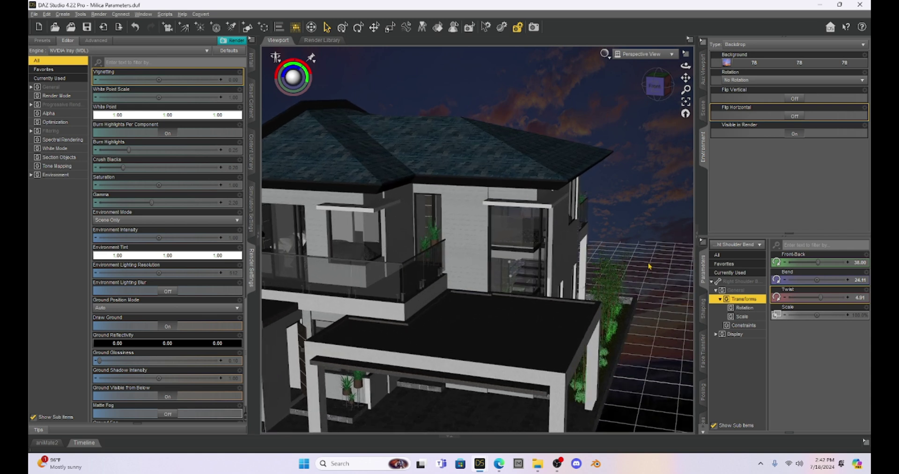
scroll(660, 234, up, 8)
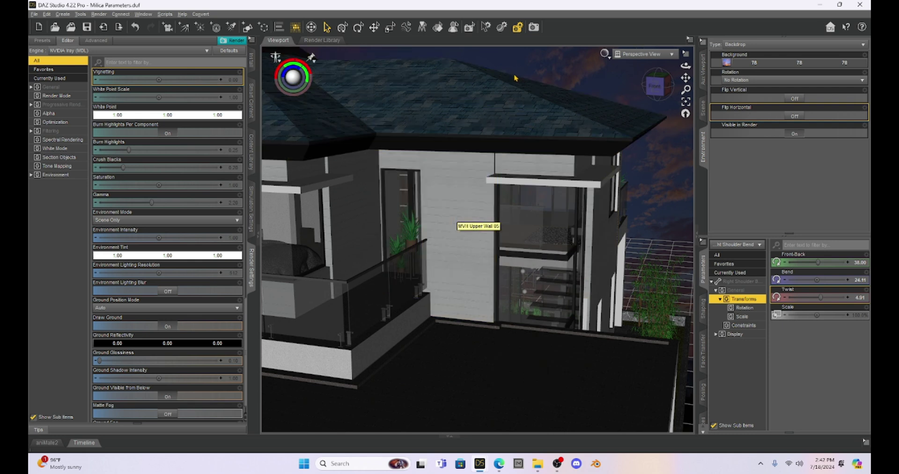
Step: Set the viewport draw style to Wire Texture Shaded
click(608, 56)
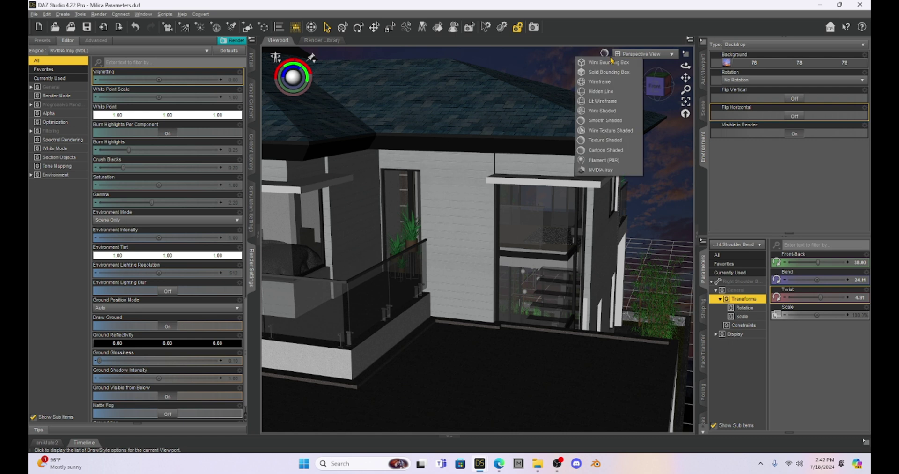
click(597, 133)
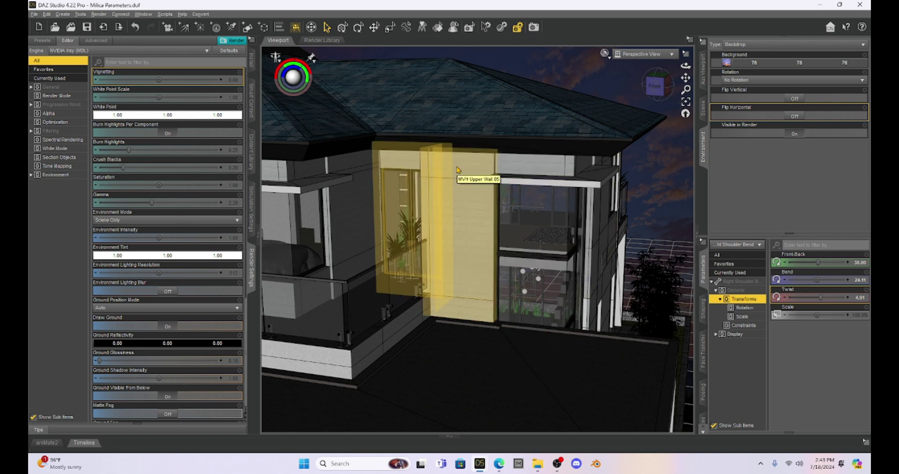
Step: Select the MVH Upper Wall 05 panel in the viewport and show the Scene node list
click(457, 170)
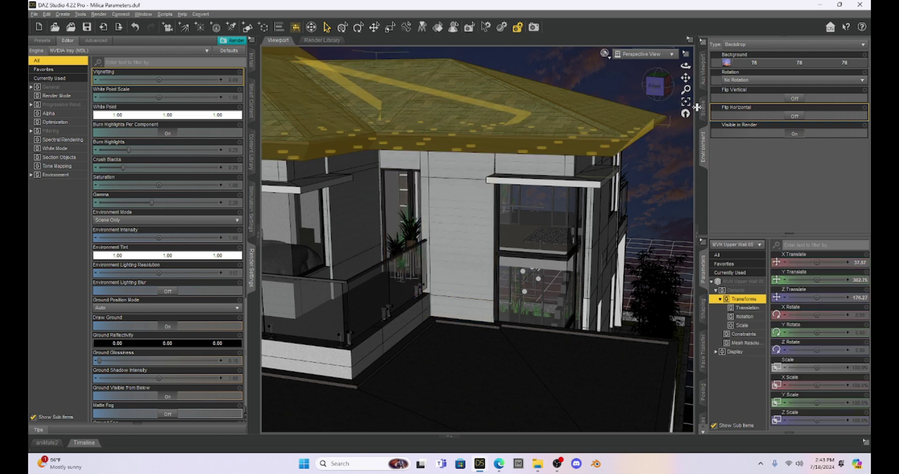
click(701, 108)
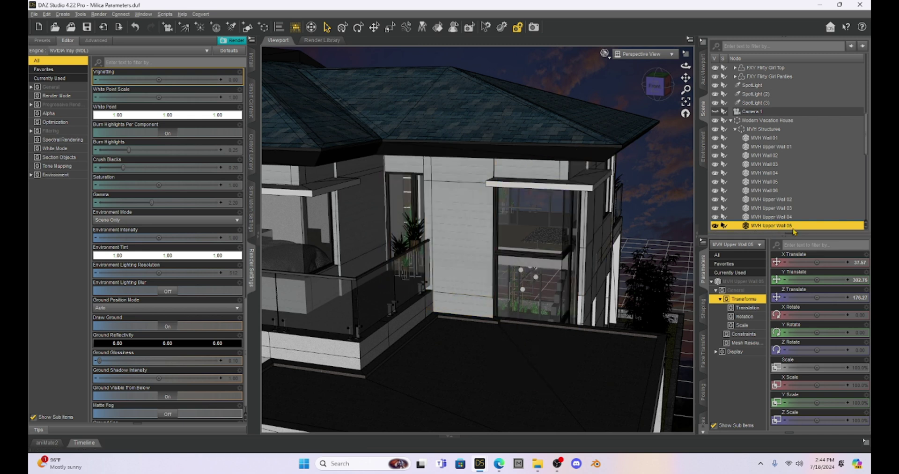
Step: Duplicate MVH Upper Wall 05 using Edit > Duplicate Node Hierarchies
click(47, 14)
mouse_move(71, 65)
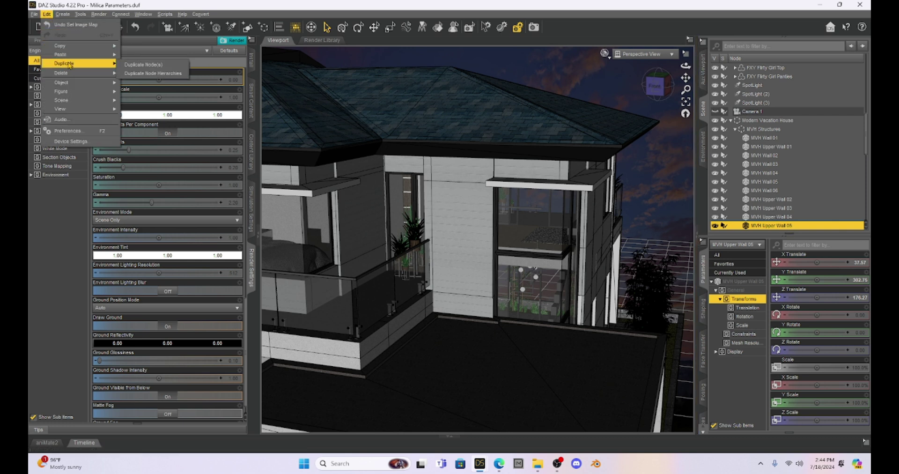
click(130, 74)
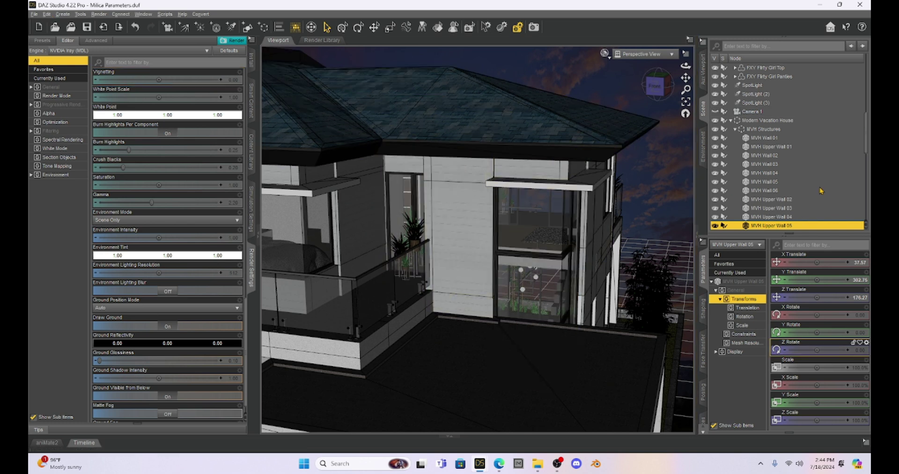
Step: Select the new copy, MVH Upper Wall 05 (2), in the Scene list
scroll(819, 191, down, 3)
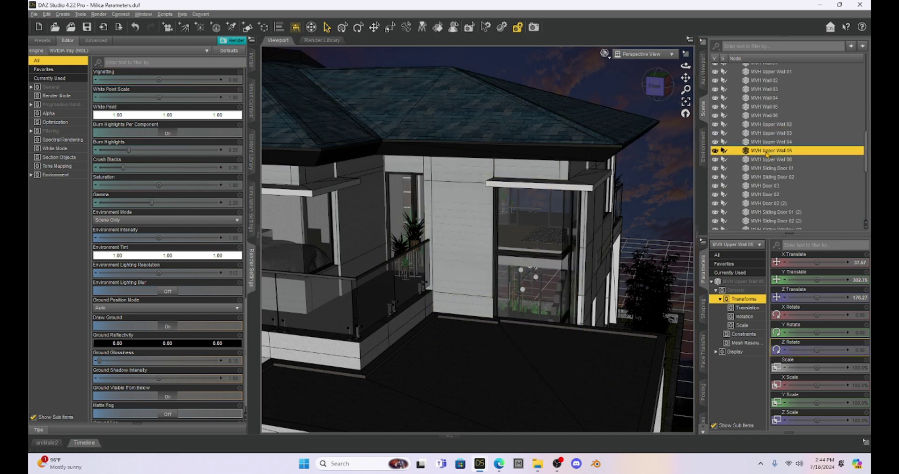
scroll(793, 177, down, 6)
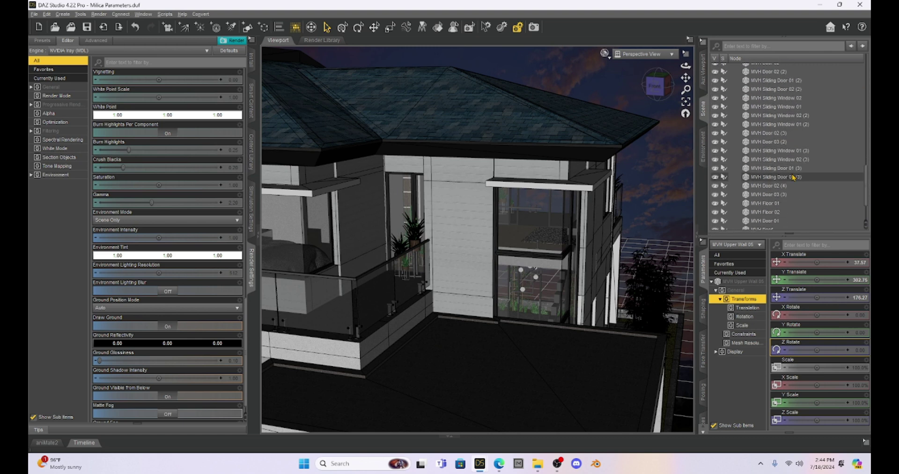
scroll(792, 177, down, 2)
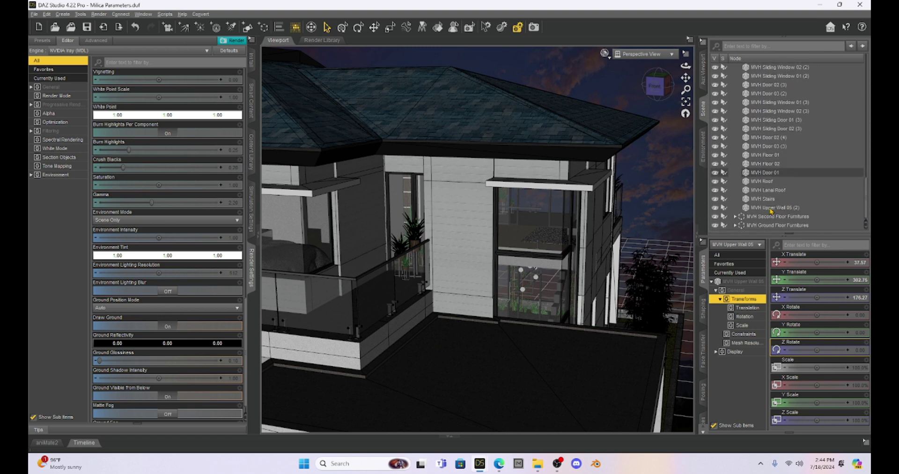
click(770, 209)
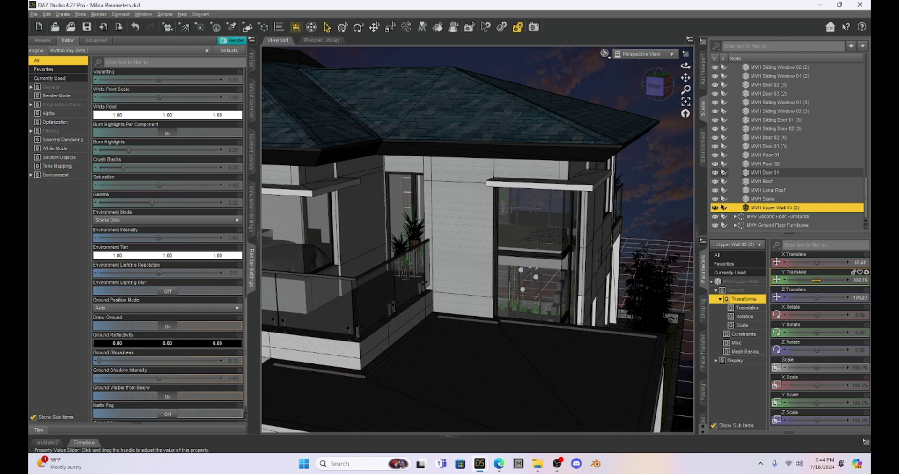
drag(816, 280, 608, 35)
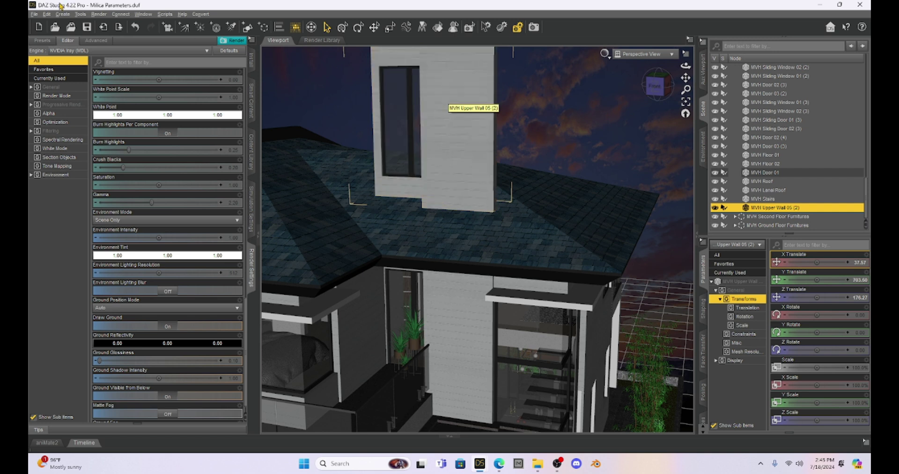
Step: Save a scene subset over the existing Wall Test file in the Scene Subsets folder
click(35, 14)
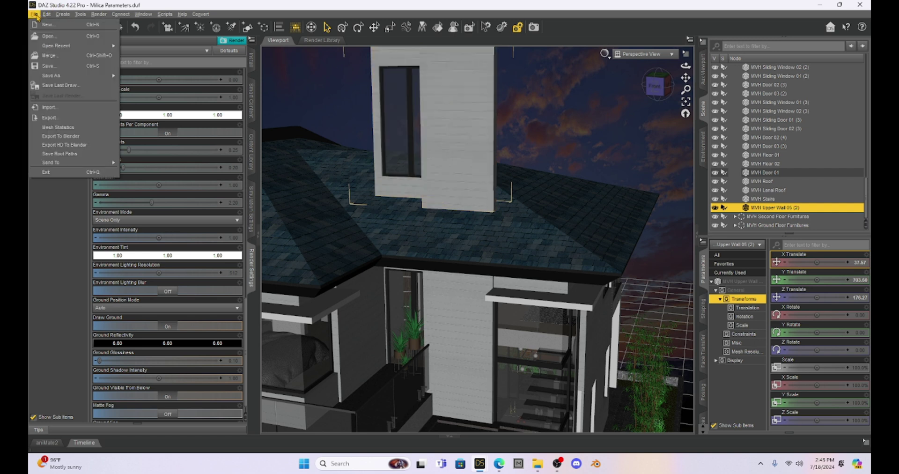
mouse_move(52, 75)
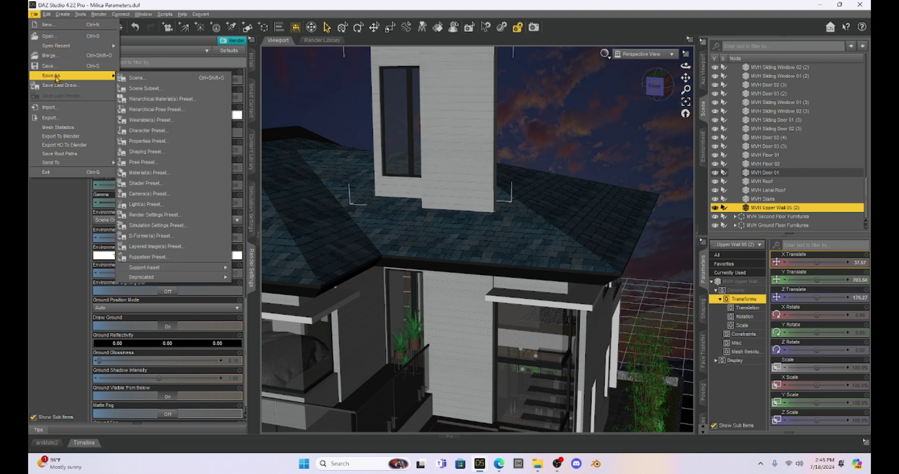
click(141, 88)
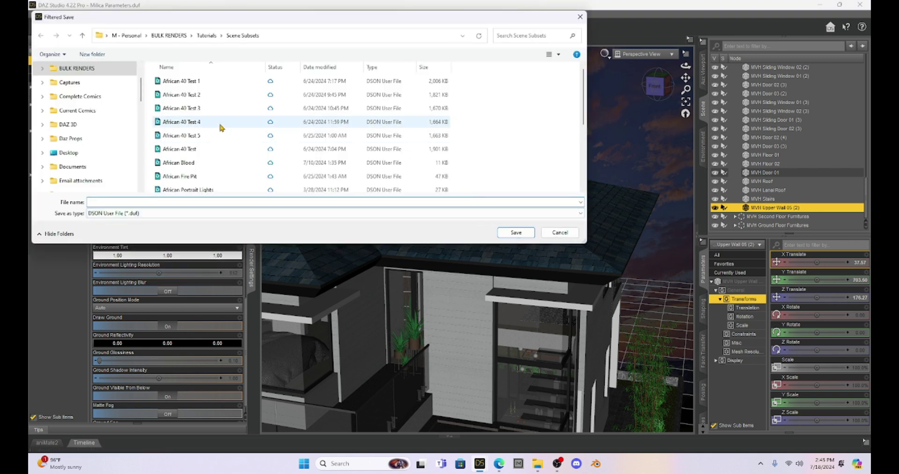
scroll(218, 121, down, 2)
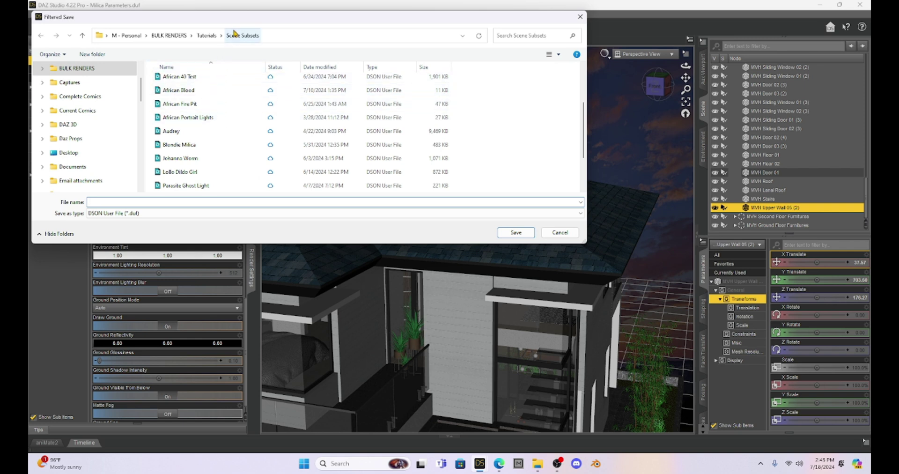
scroll(220, 135, down, 2)
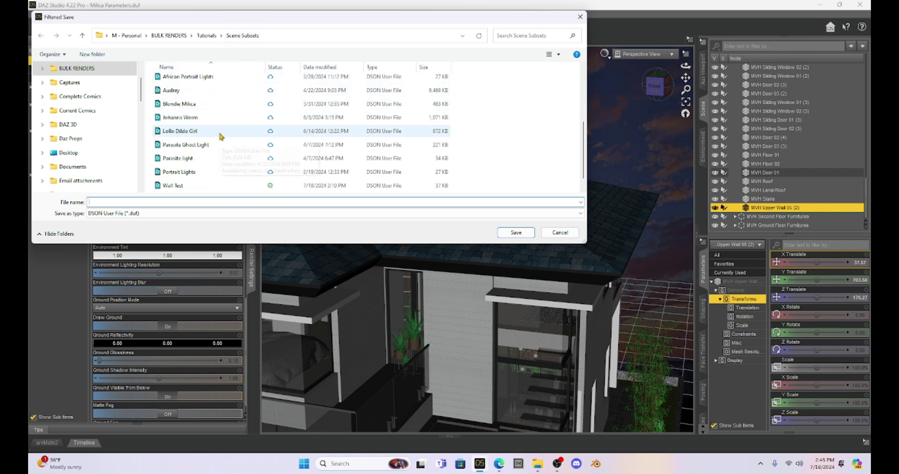
click(168, 174)
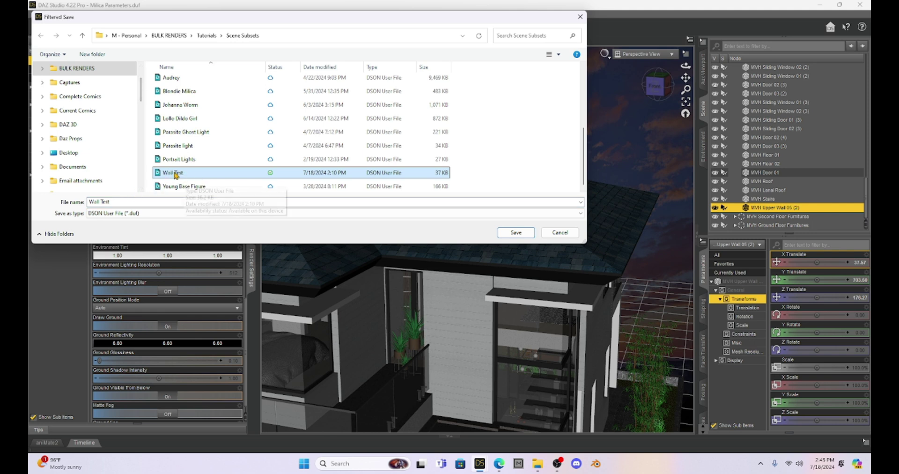
click(117, 202)
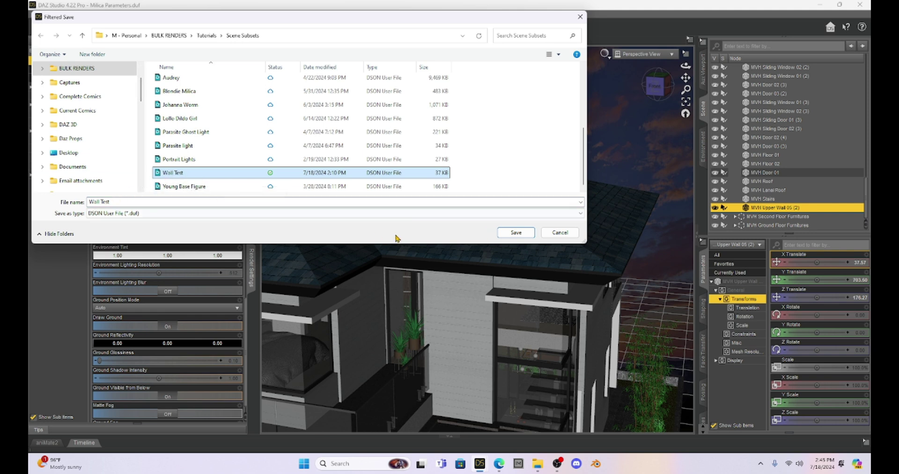
click(506, 235)
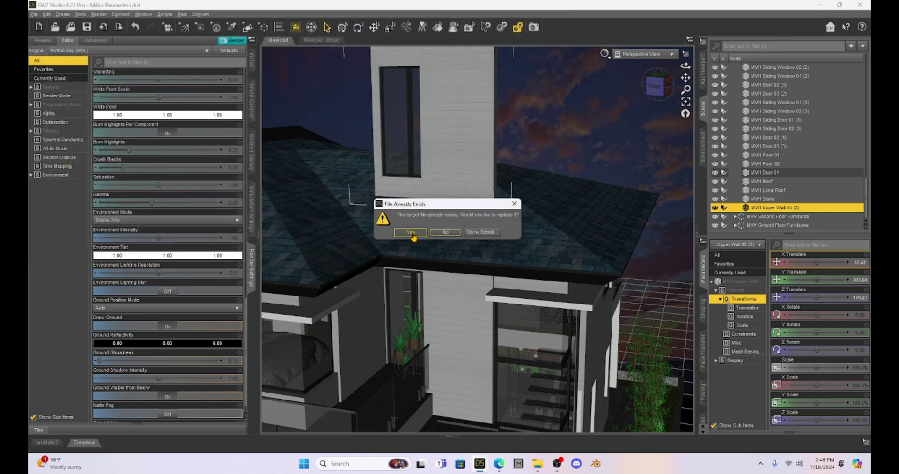
Step: Confirm replacing Wall Test and exclude both cameras, Tonemapper, Environment and three SpotLights
click(410, 232)
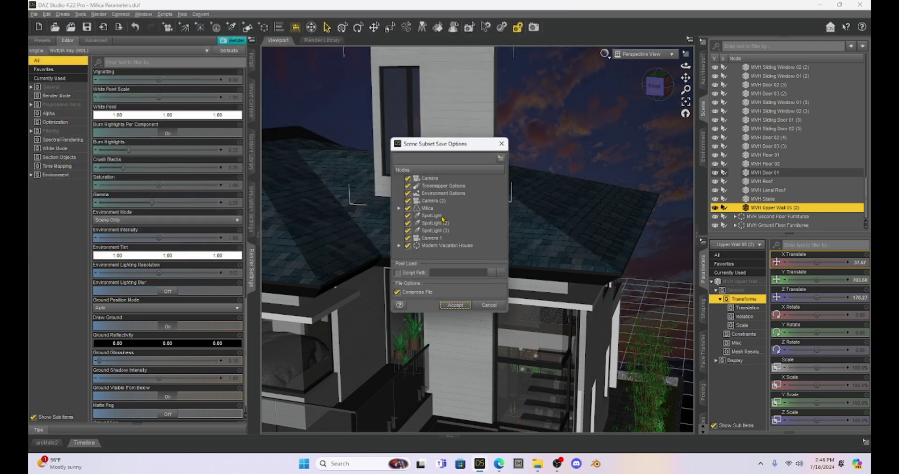
click(408, 178)
click(408, 185)
click(407, 193)
click(407, 200)
click(407, 215)
click(407, 222)
click(408, 231)
Step: Include only MVH Upper Wall 05 (2) from the house and accept the compressed subset save
click(407, 246)
click(398, 246)
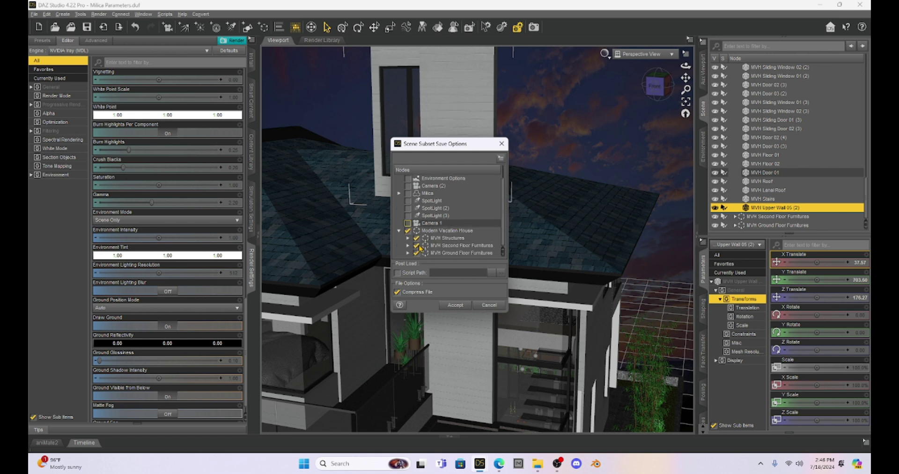
click(408, 231)
click(407, 238)
scroll(460, 214, down, 8)
scroll(459, 213, down, 5)
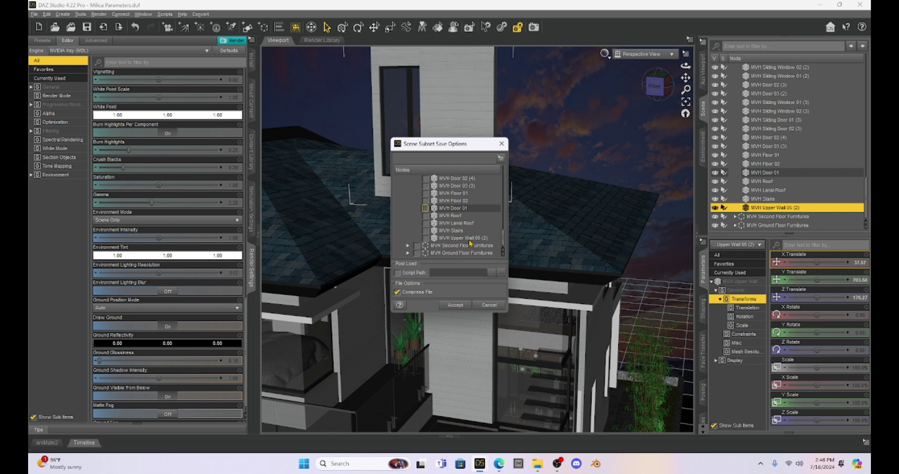
click(425, 238)
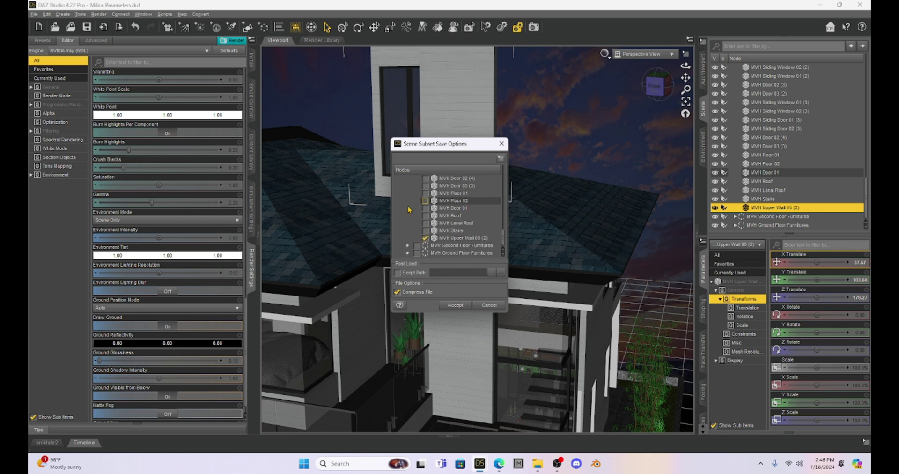
scroll(408, 209, up, 10)
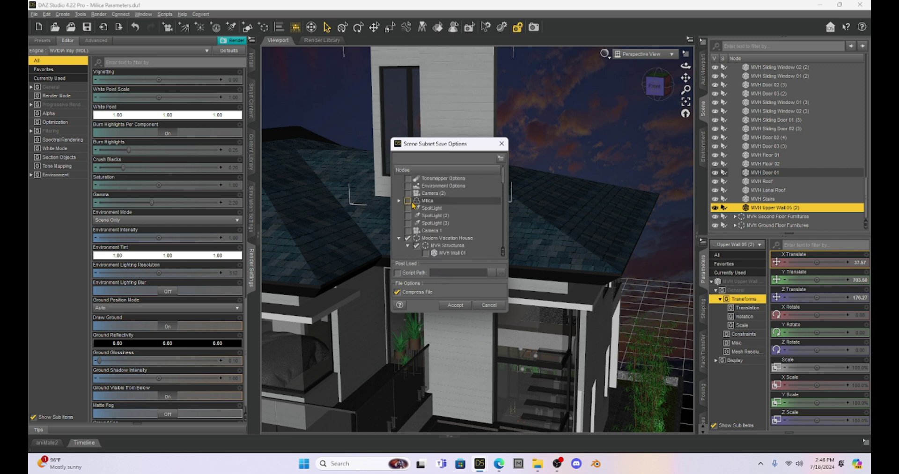
scroll(412, 206, down, 8)
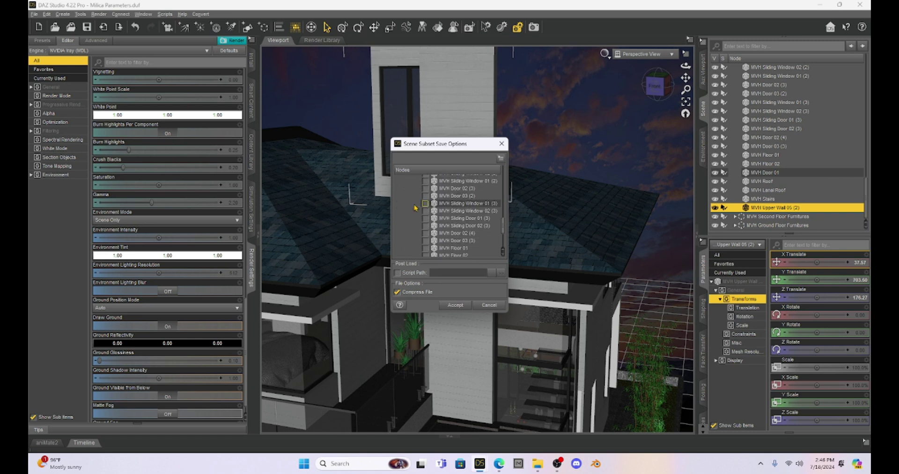
scroll(415, 207, down, 3)
click(457, 306)
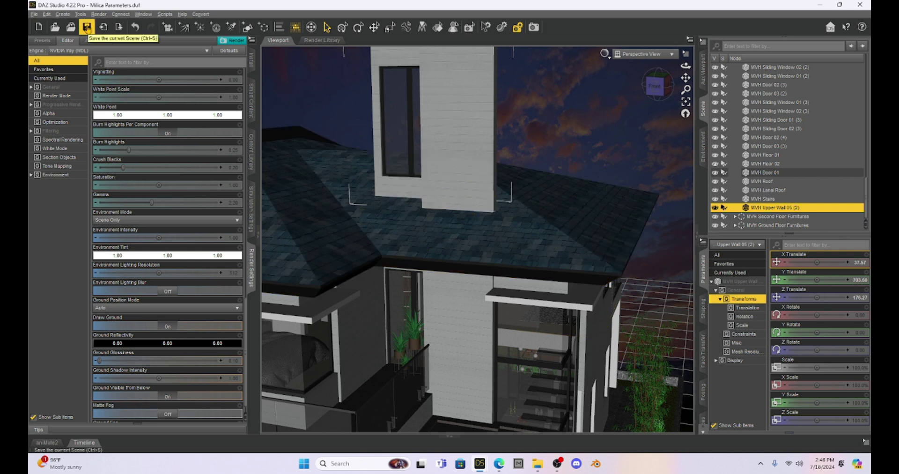
Step: Open the recent Wall Test.duf scene, discarding changes to the current house scene
click(34, 14)
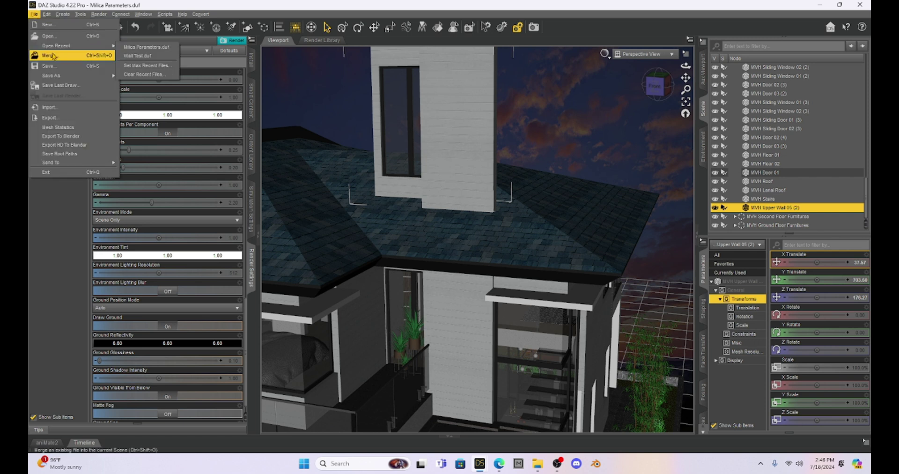
mouse_move(71, 46)
click(138, 57)
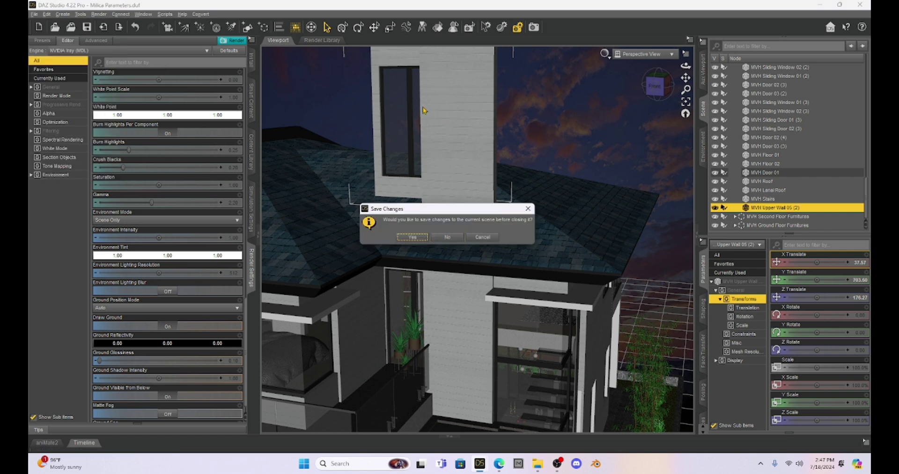
click(454, 237)
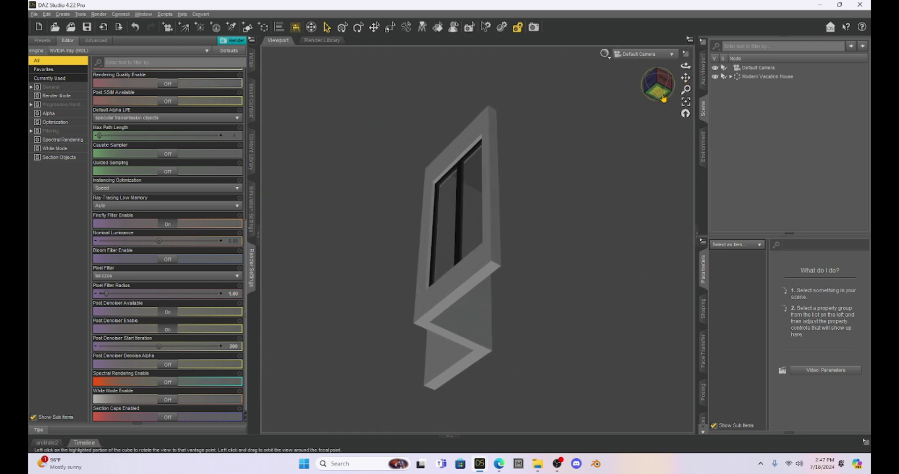
Step: Frame the L-shaped wall with its two-pane window using the view cube and pan control
click(658, 80)
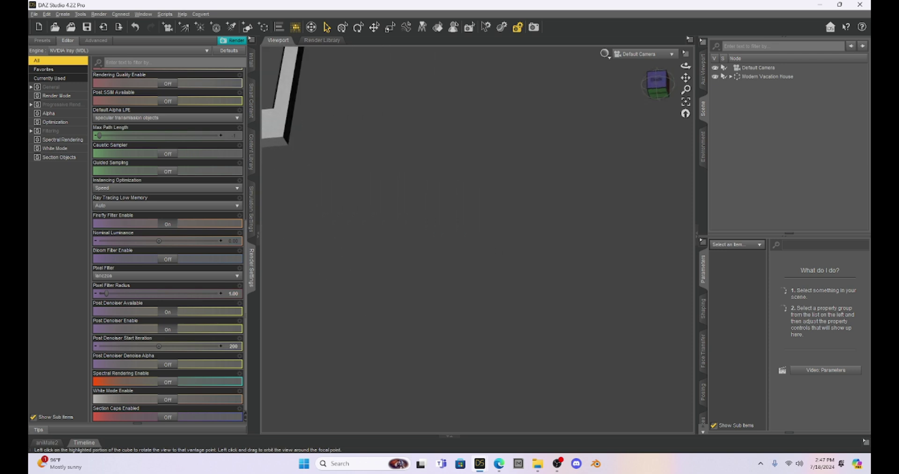
drag(686, 77, 685, 78)
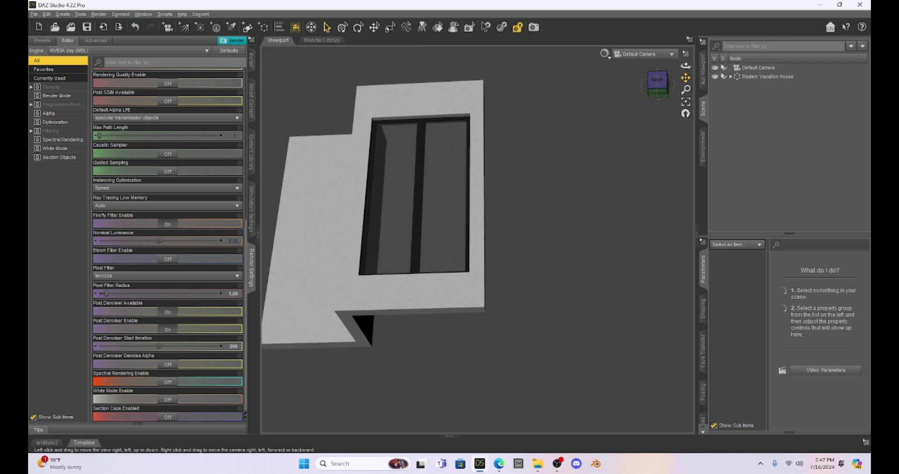
click(657, 84)
drag(685, 77, 685, 100)
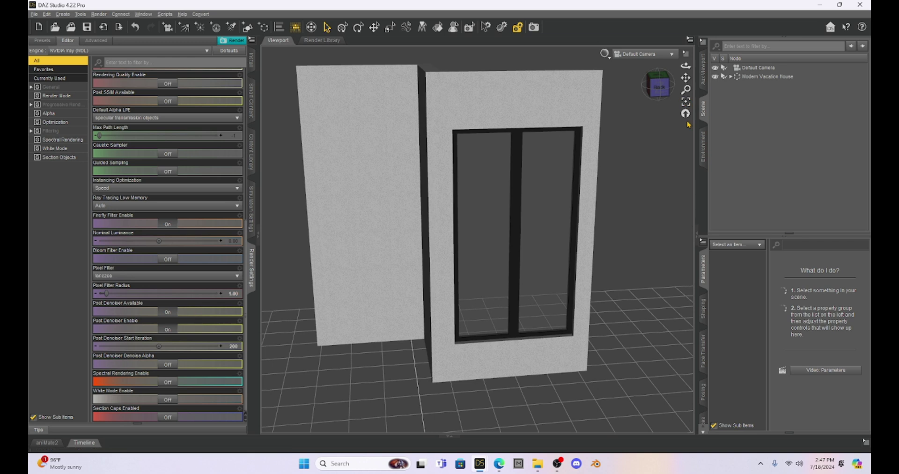
Step: Expand Modern Vacation House > MVH Structures in the Scene pane and select MVH Upper Wall 05
click(510, 84)
click(658, 82)
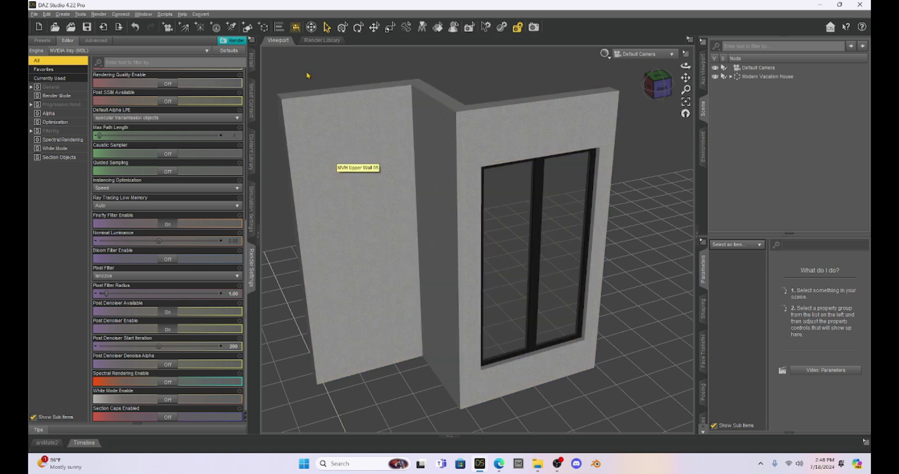
click(777, 77)
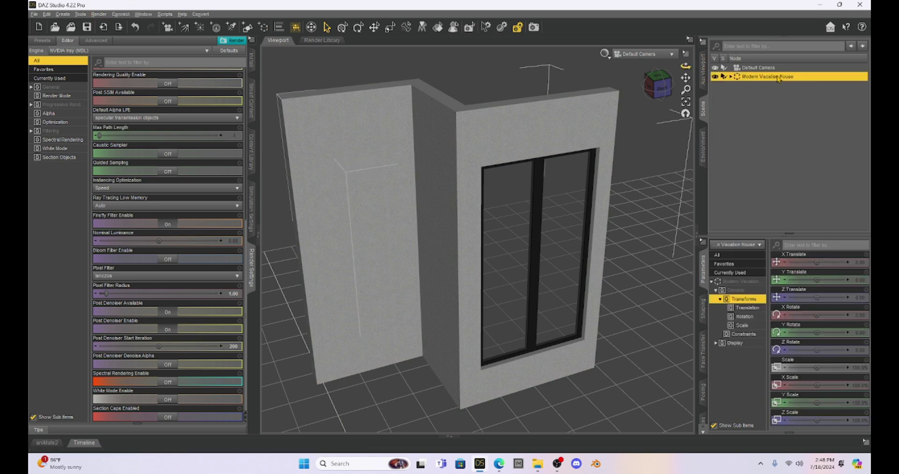
click(730, 77)
click(734, 85)
click(763, 93)
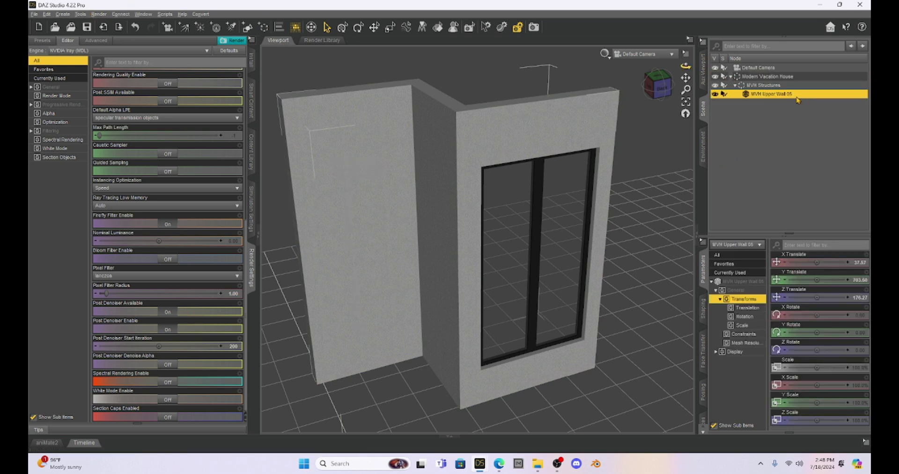
click(80, 15)
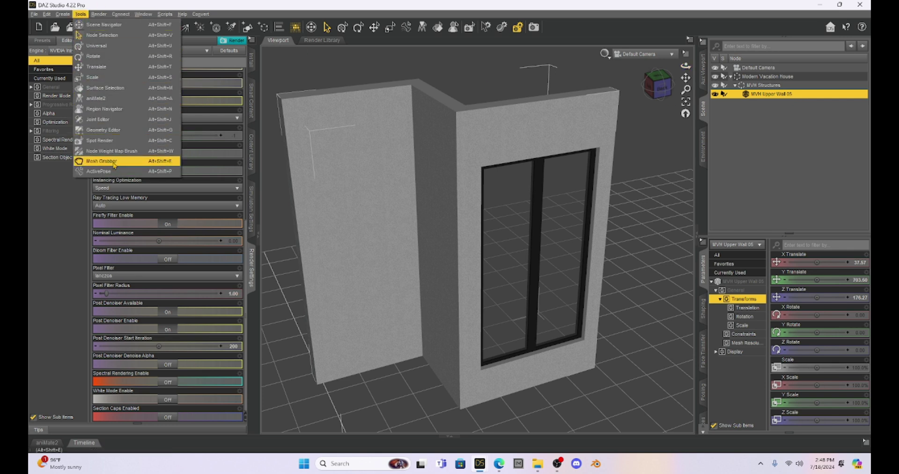
Step: In the Geometry Editor, select the plain wall's front and side faces with their top and bottom strips
click(102, 135)
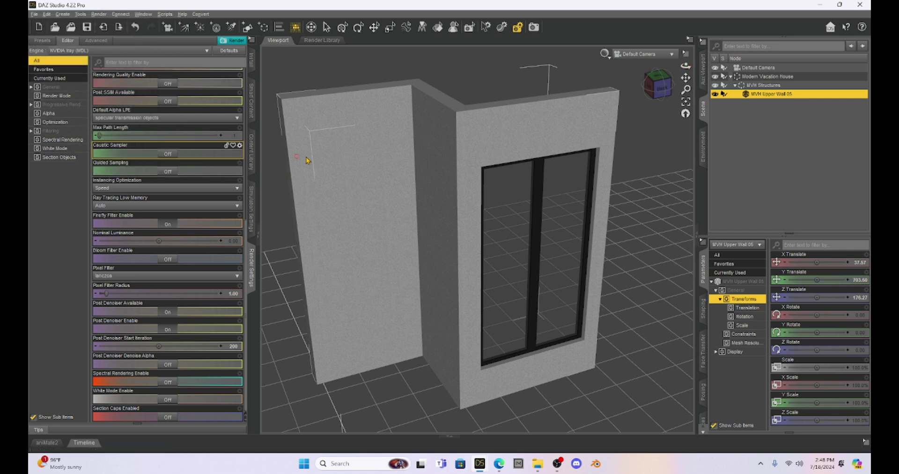
click(361, 125)
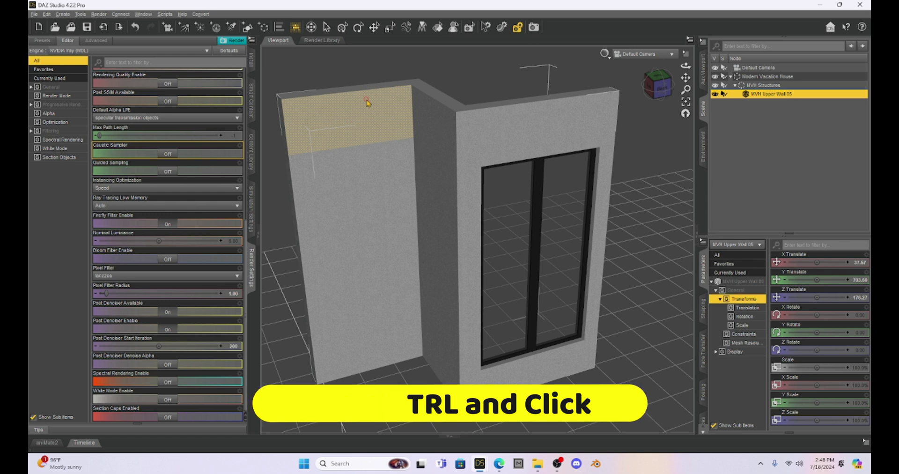
ctrl+click(367, 176)
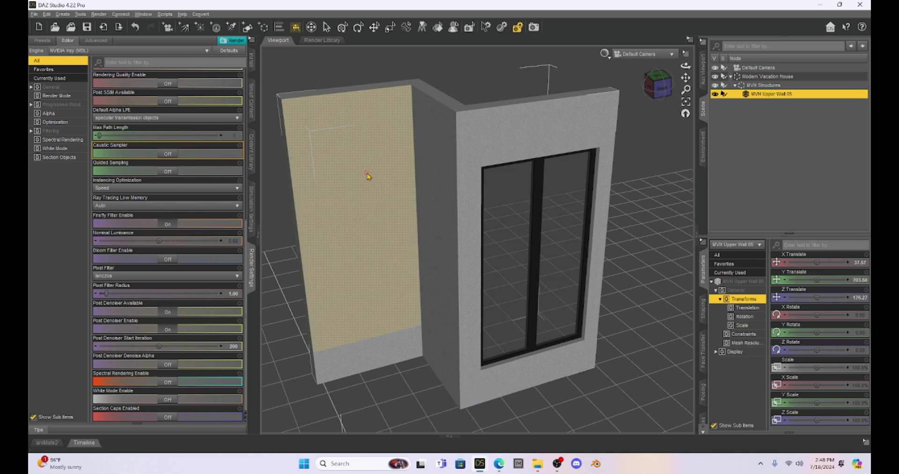
ctrl+click(395, 351)
ctrl+click(427, 357)
ctrl+click(431, 321)
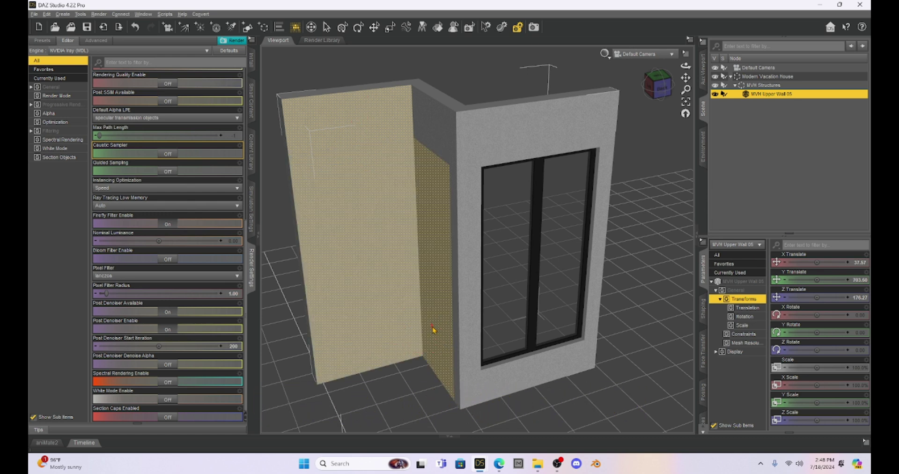
ctrl+click(430, 140)
ctrl+click(432, 92)
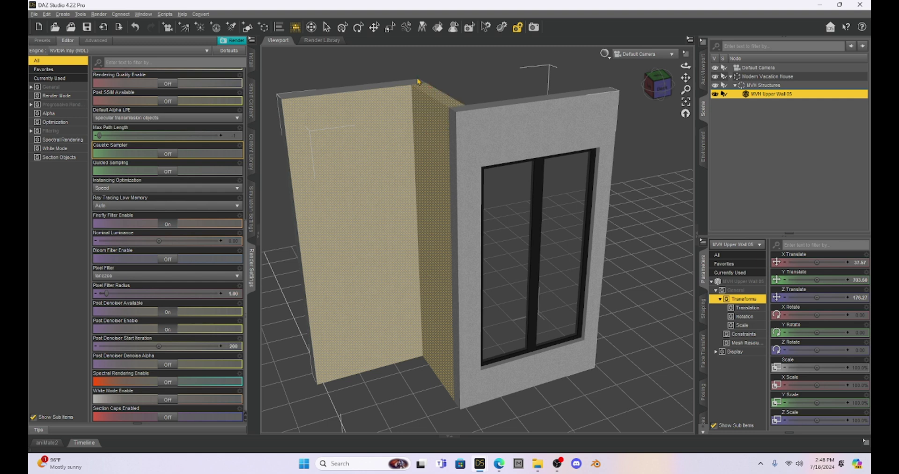
ctrl+click(405, 88)
Step: Add the thin left edge strip polygons, lower to upper, to the selection
ctrl+click(299, 245)
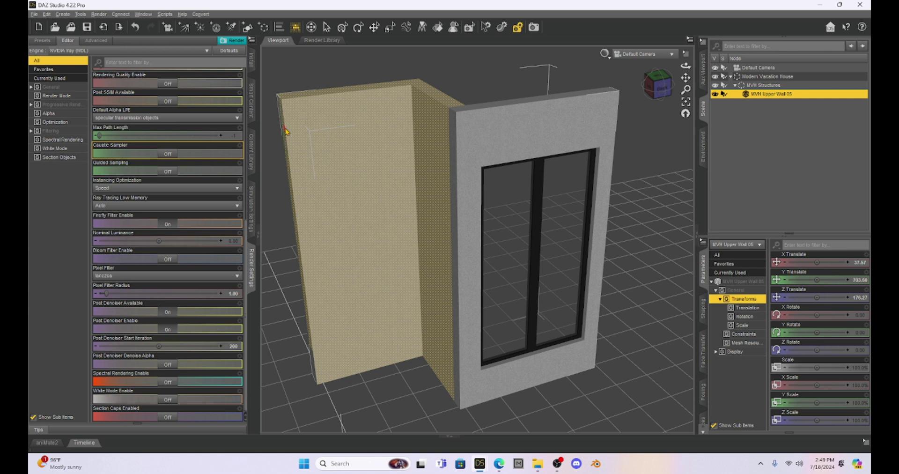
drag(685, 78, 651, 84)
ctrl+click(362, 377)
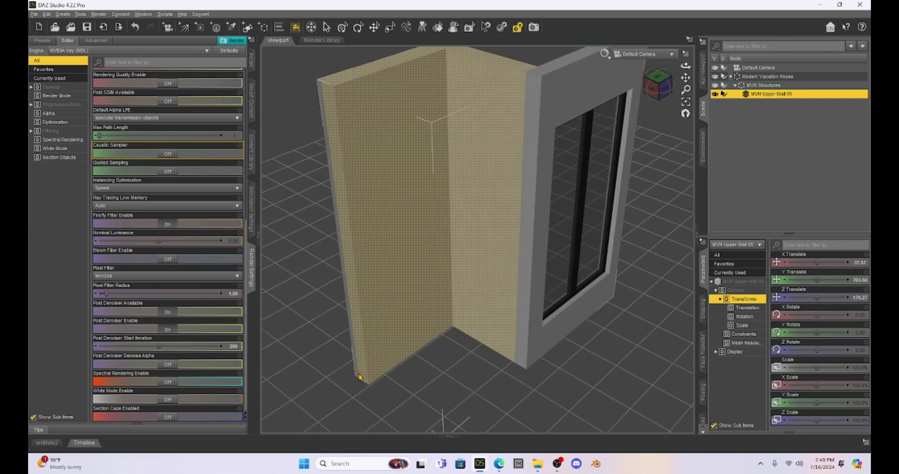
ctrl+click(356, 373)
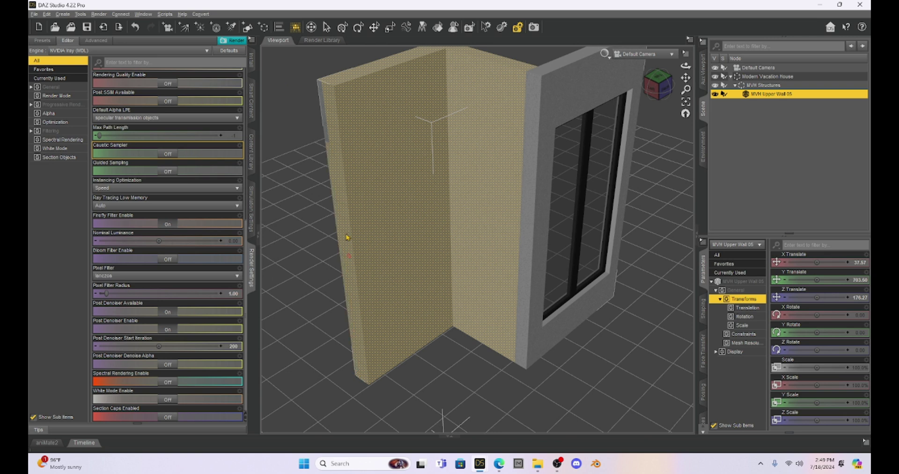
ctrl+click(324, 114)
Step: Delete the selected plain-wall polygons with Delete Selected Polygon(s) and confirm with Yes
right_click(473, 135)
mouse_move(491, 182)
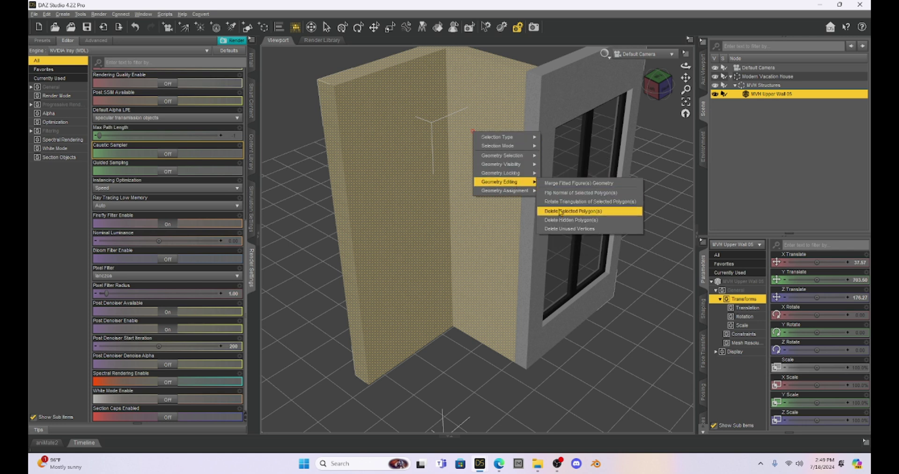
click(560, 212)
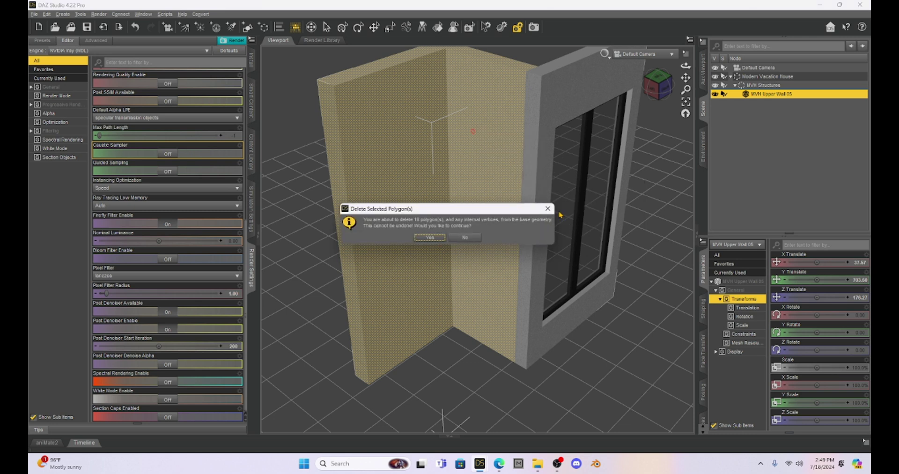
click(430, 237)
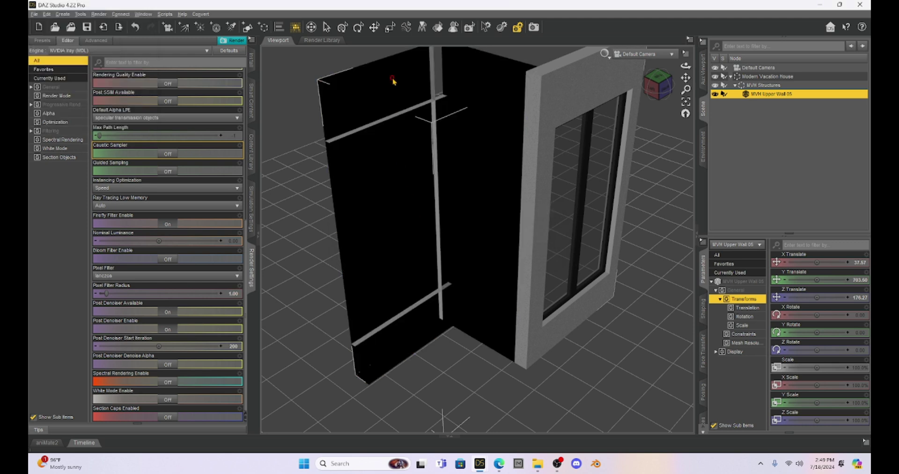
Step: Select the remaining left wall polygons, both horizontal trim bars, the thin vertical strip and bottom strip
mouse_move(392, 80)
mouse_down()
mouse_move(425, 321)
mouse_move(437, 332)
mouse_move(433, 318)
mouse_up()
click(427, 304)
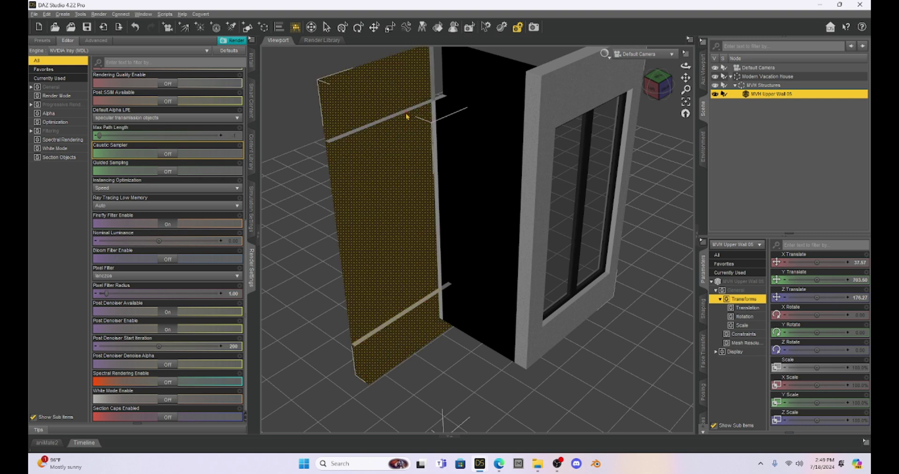
click(406, 116)
click(440, 99)
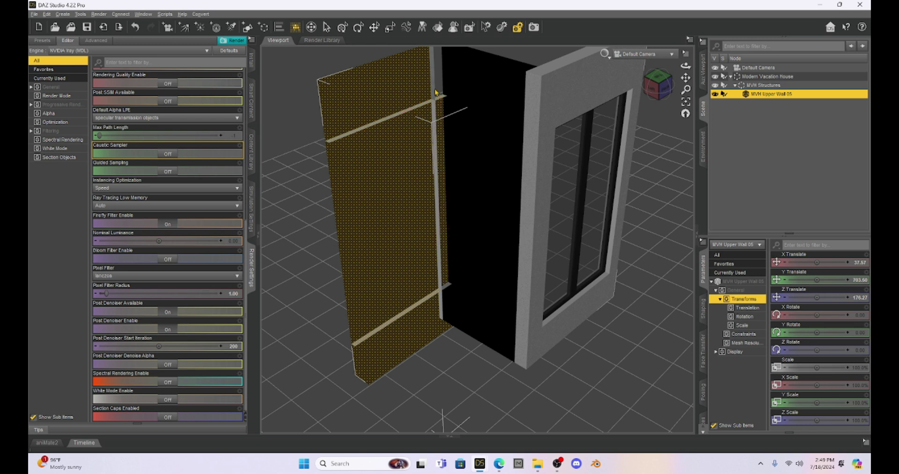
mouse_move(434, 90)
mouse_down()
mouse_move(452, 83)
mouse_move(478, 137)
mouse_move(489, 98)
mouse_move(445, 148)
mouse_up()
mouse_move(445, 77)
mouse_down()
mouse_move(476, 336)
mouse_move(448, 306)
mouse_move(454, 321)
mouse_move(448, 288)
mouse_move(440, 298)
mouse_move(438, 95)
mouse_up()
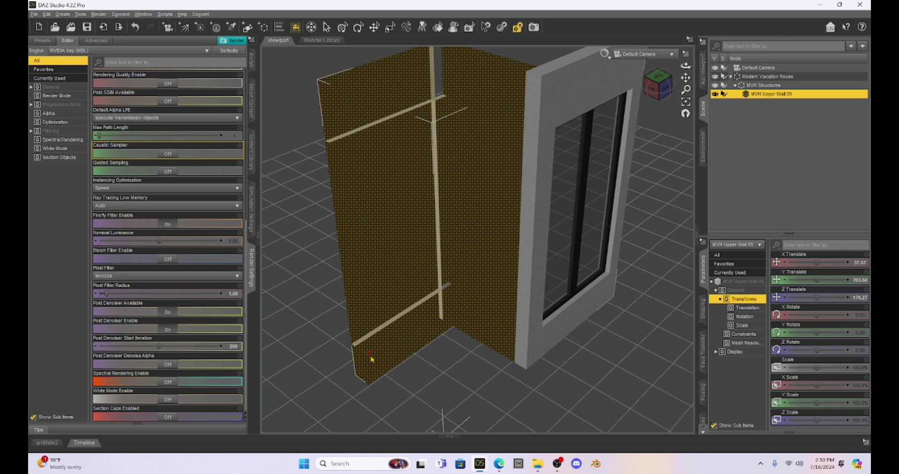
Step: Delete those selected polygons, confirm, and frame the remaining window piece with Ctrl+F
right_click(394, 167)
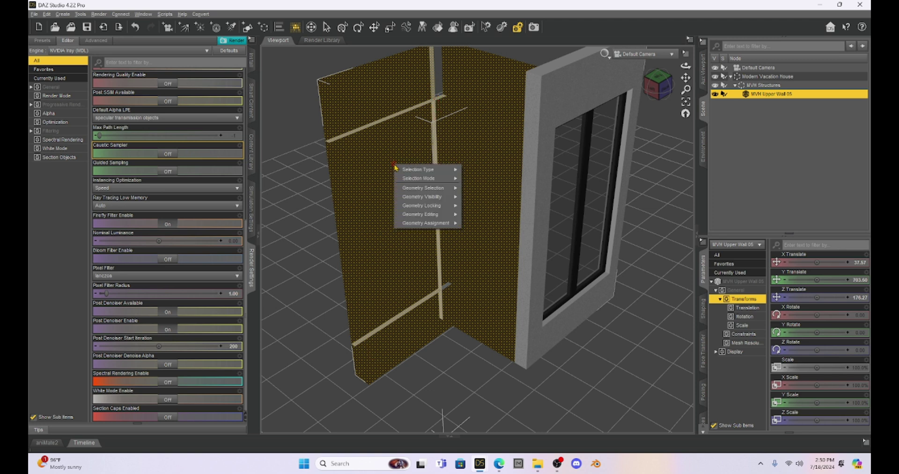
mouse_move(436, 215)
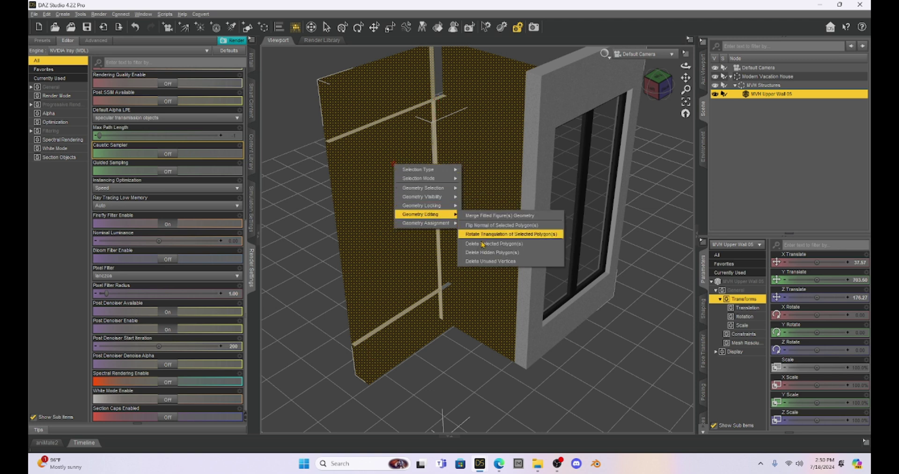
click(482, 247)
click(435, 238)
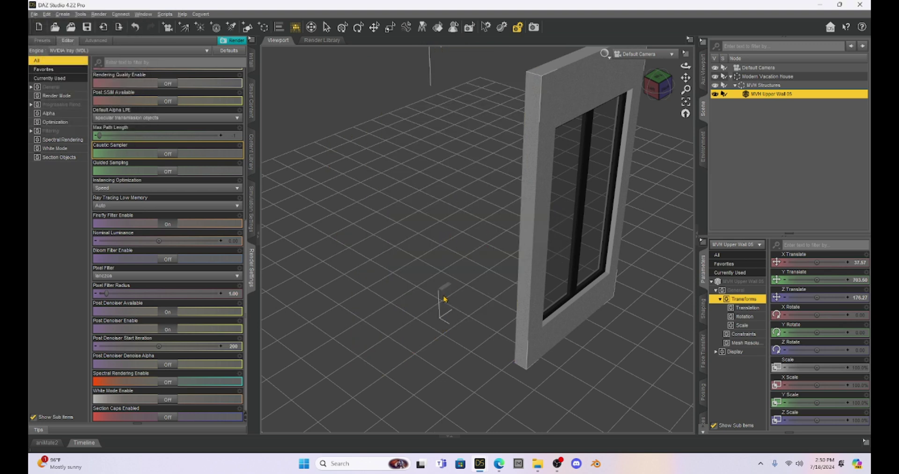
right_click(444, 208)
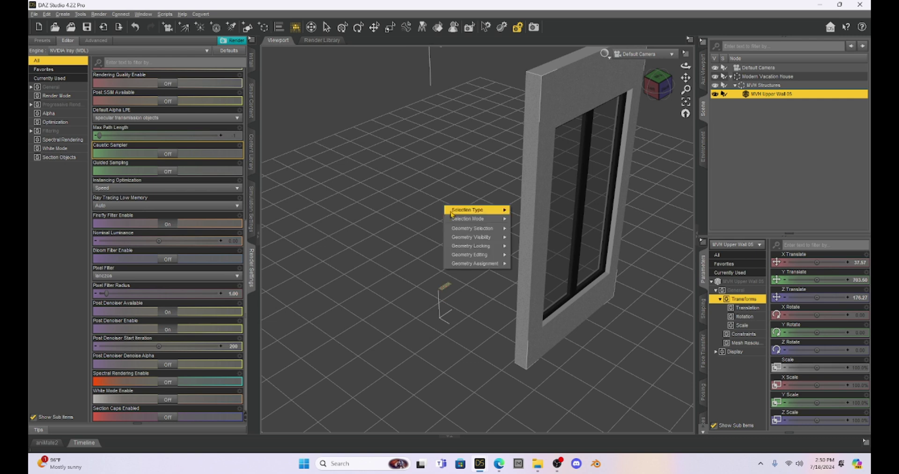
drag(685, 77, 702, 79)
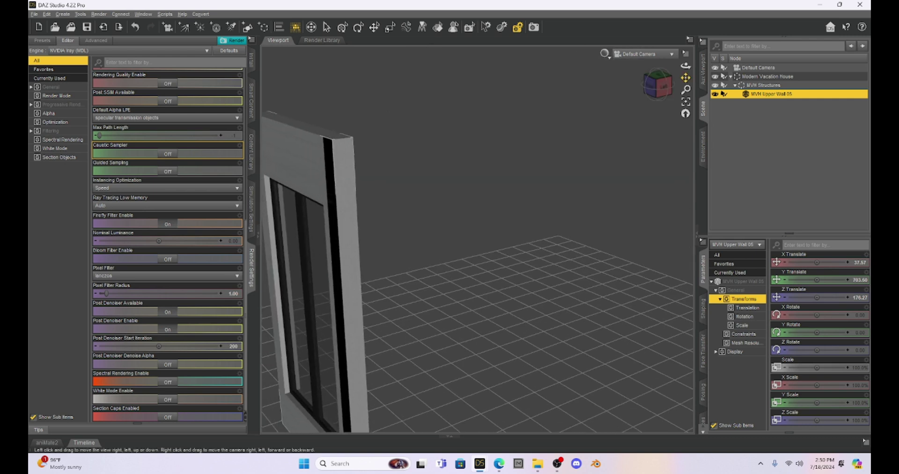
key(ctrl+f)
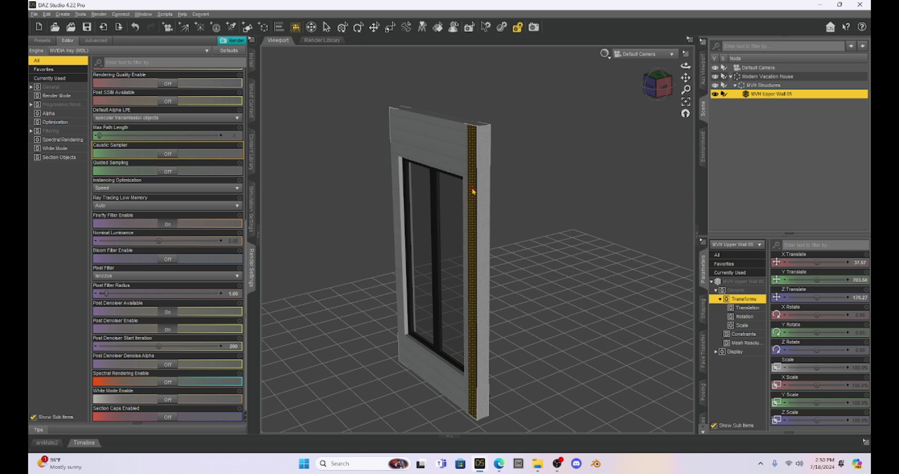
Step: Hide the selected edge-strip polygons of the window frame
right_click(473, 191)
mouse_move(484, 222)
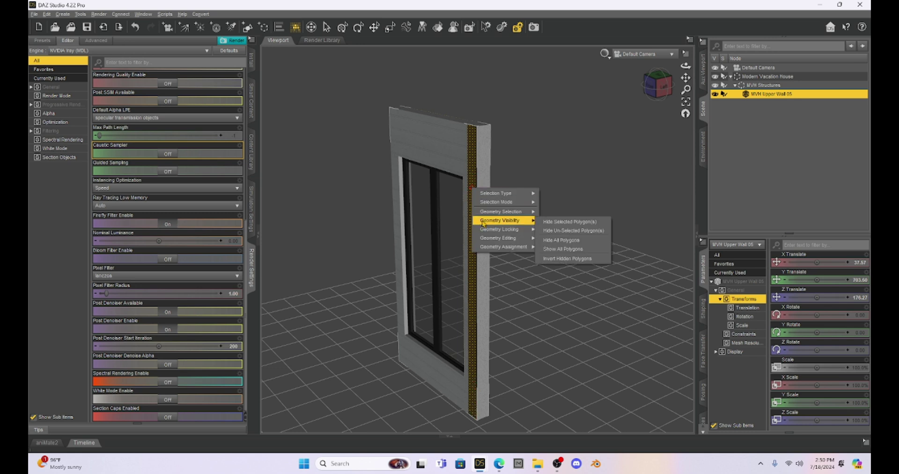
click(559, 221)
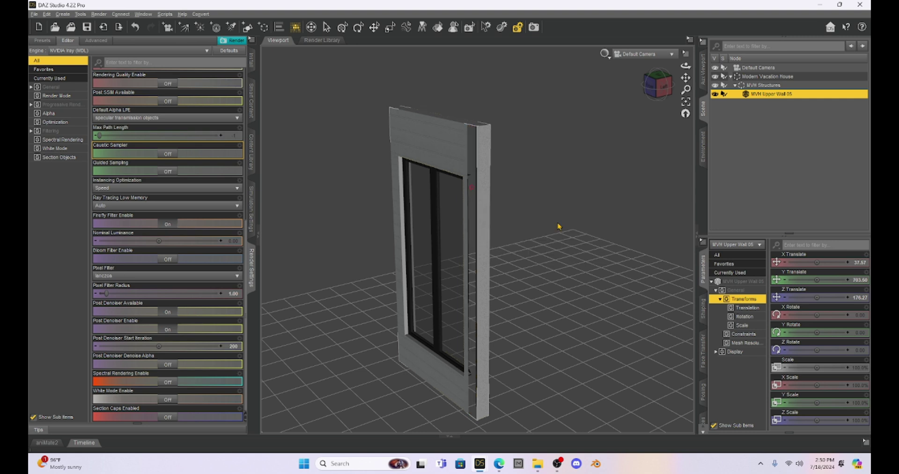
Step: Select the narrow right edge face and dark lower strip, and hide them too
mouse_move(657, 86)
mouse_down()
mouse_move(623, 85)
mouse_move(642, 85)
mouse_up()
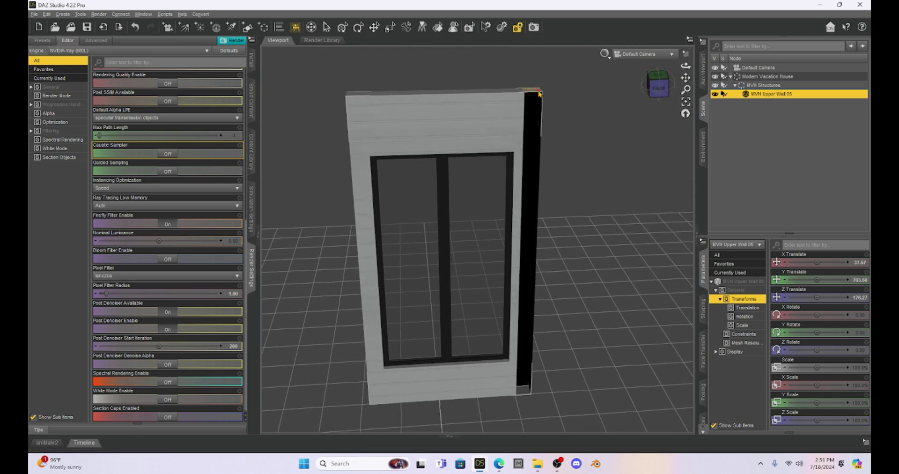
click(538, 95)
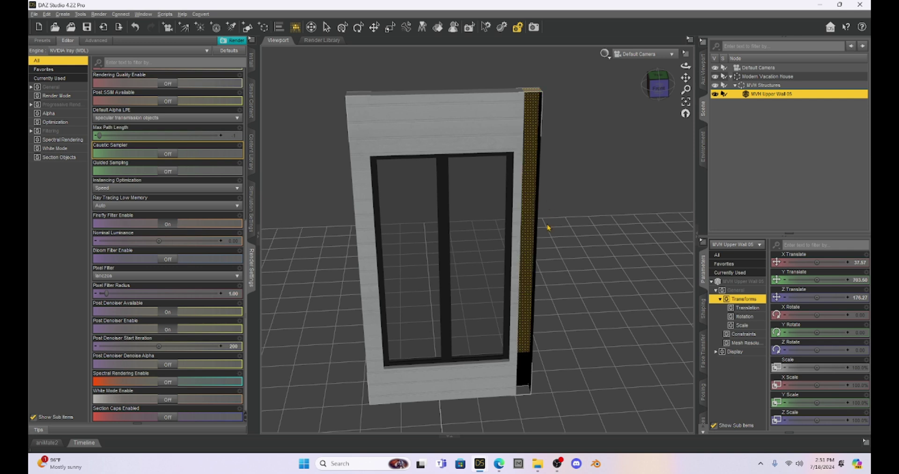
click(524, 361)
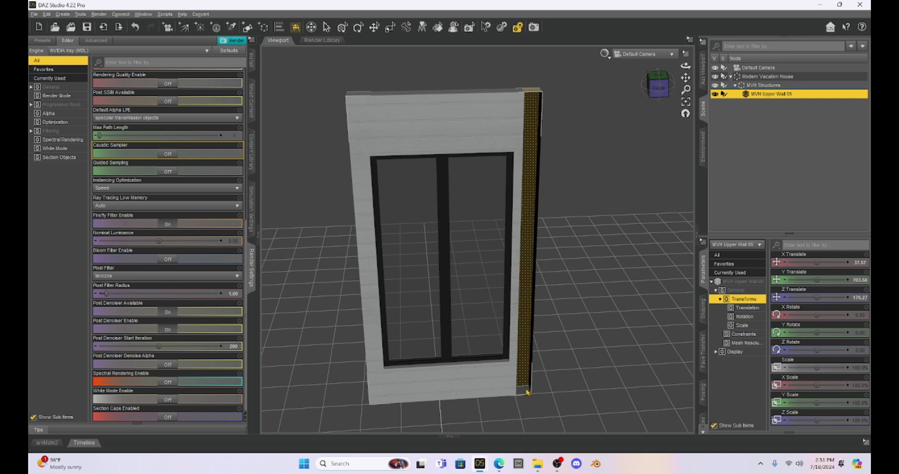
click(532, 382)
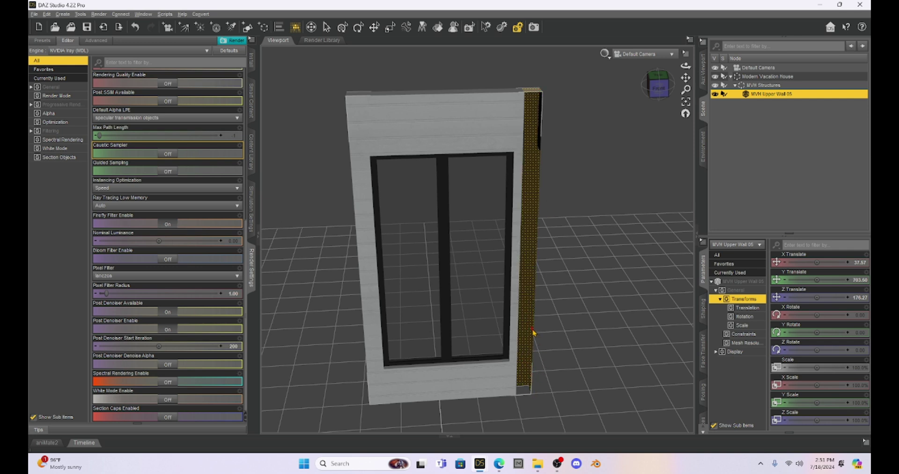
right_click(537, 114)
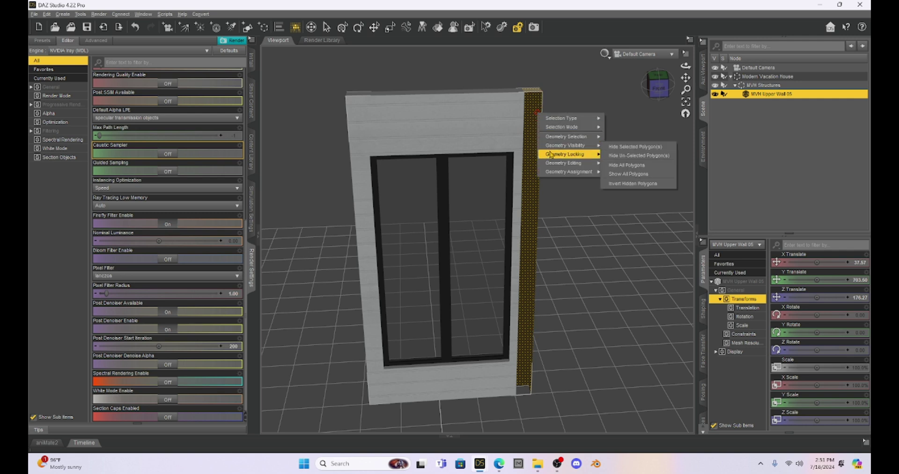
mouse_move(553, 146)
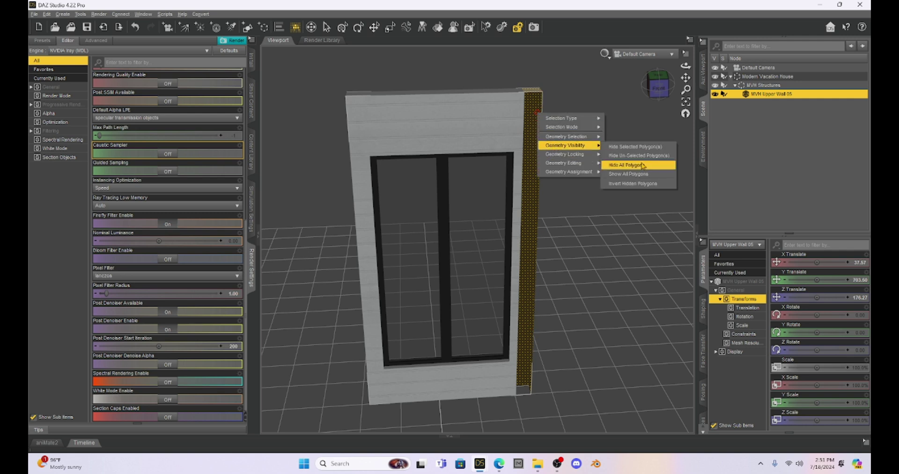
click(640, 147)
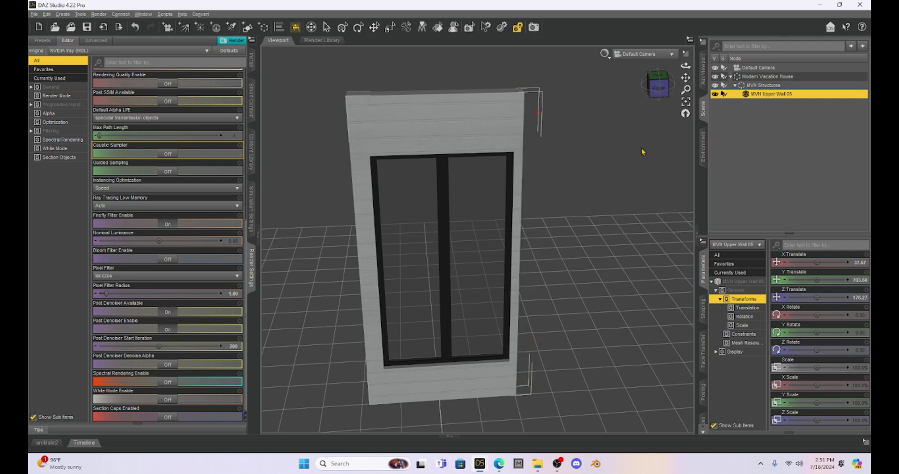
click(661, 96)
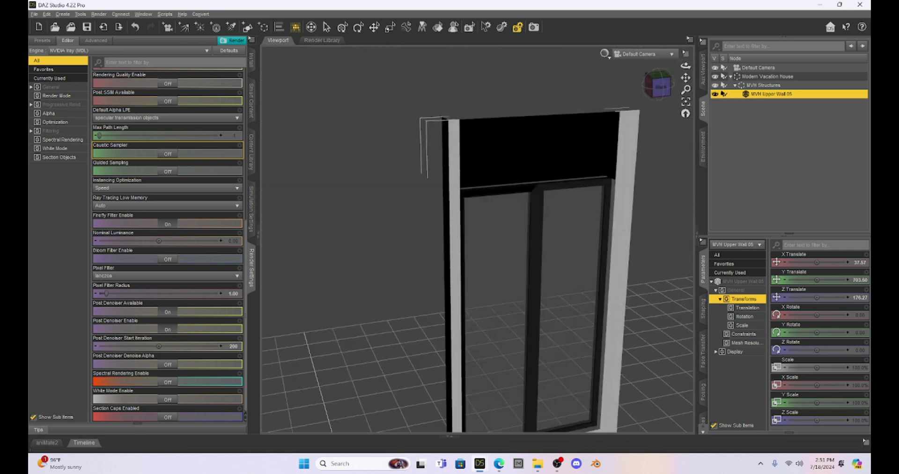
Step: Restore all of MVH Upper Wall 05's polygons with Show All Polygons, then orbit to inspect it
drag(684, 77, 687, 78)
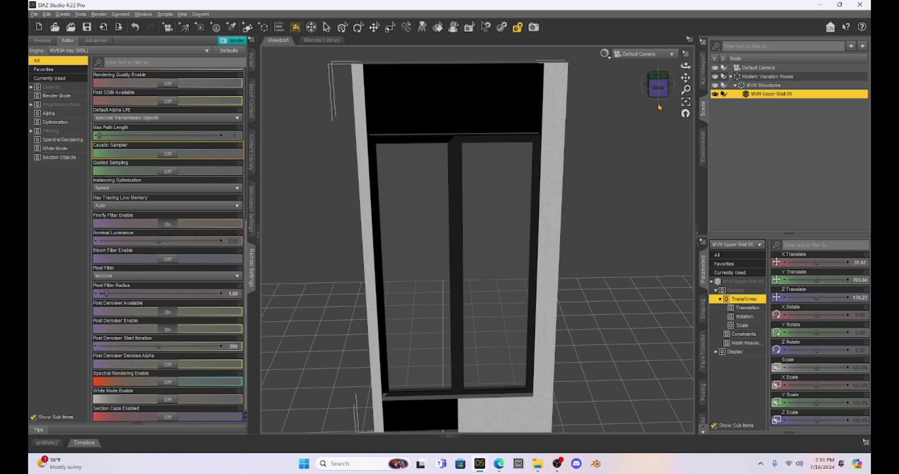
click(554, 100)
right_click(506, 97)
mouse_move(538, 129)
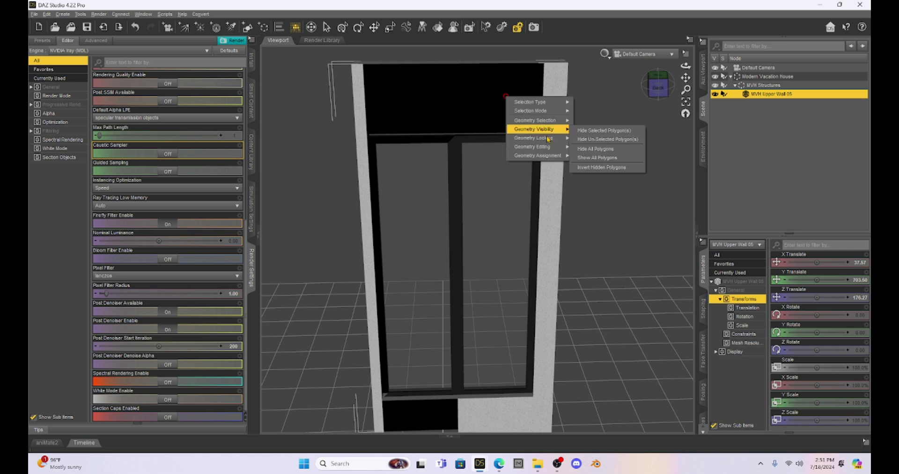
click(607, 157)
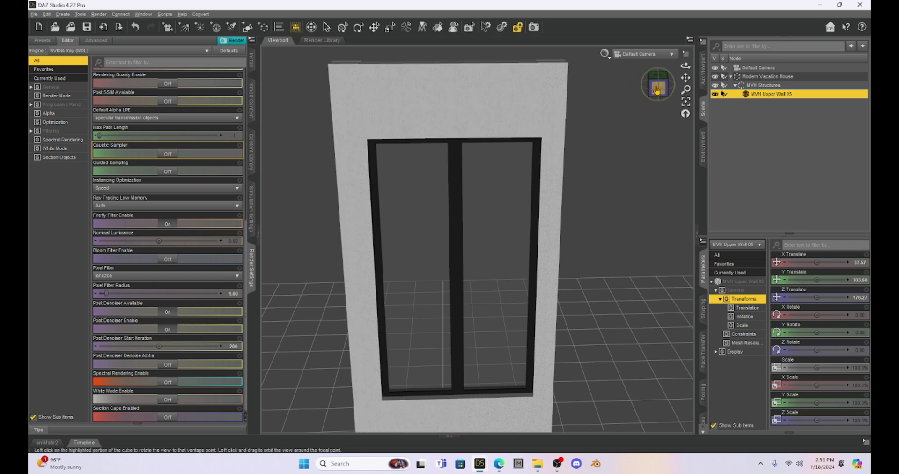
mouse_move(658, 87)
mouse_down()
mouse_move(634, 101)
mouse_move(656, 92)
mouse_up()
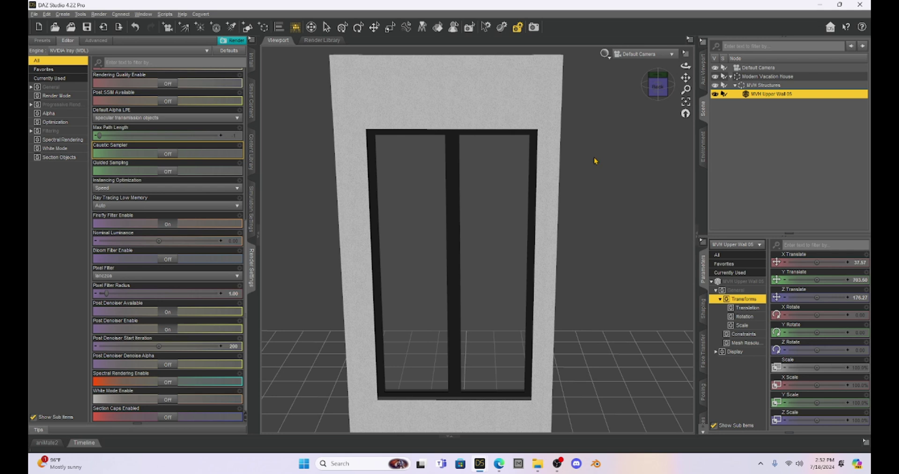
scroll(587, 170, down, 3)
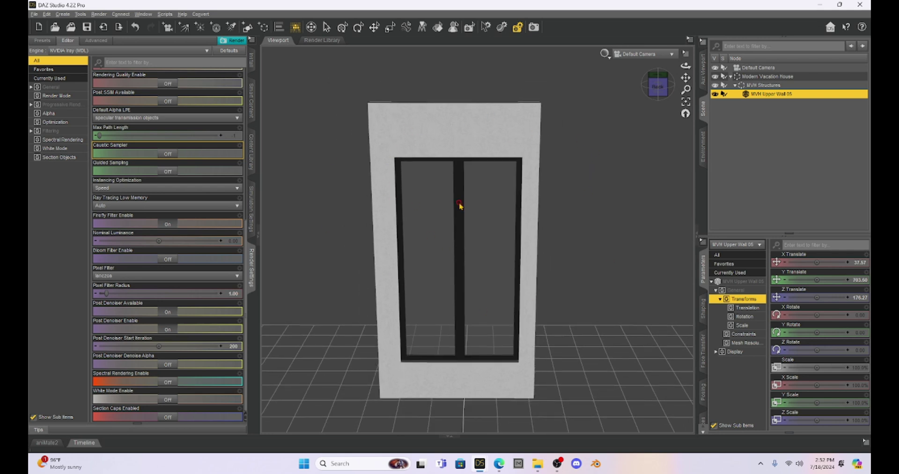
scroll(187, 82, up, 1)
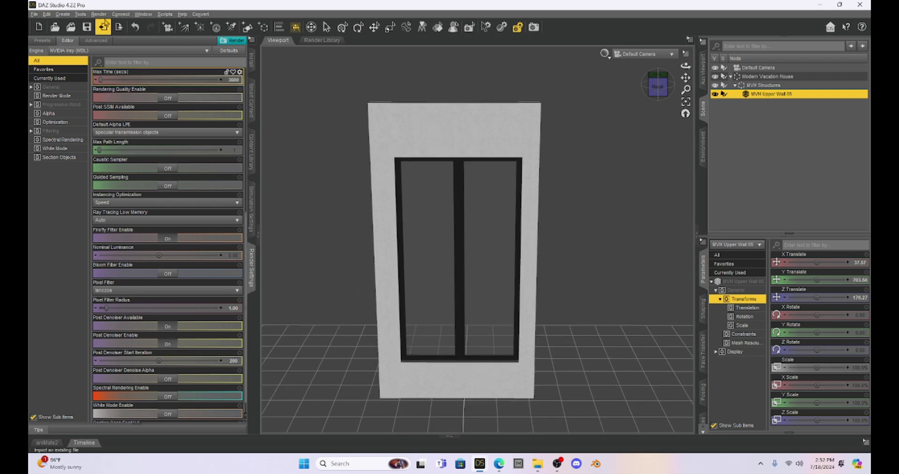
Step: Save the edited window wall via Save As > Scene Subset, overwriting Wall Test in Scene Subsets
click(34, 14)
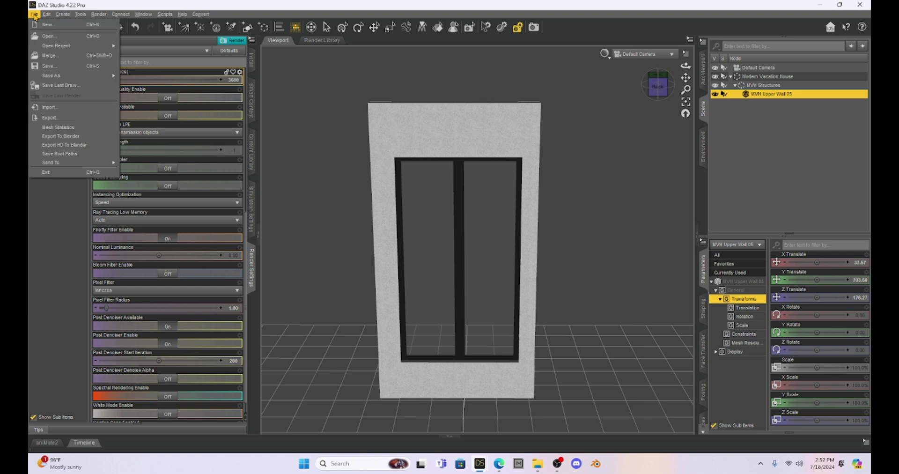
click(48, 65)
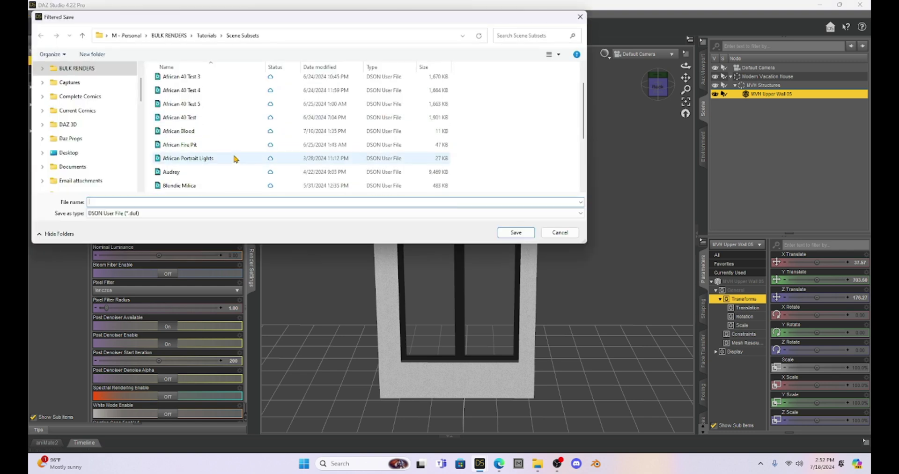
scroll(234, 158, down, 3)
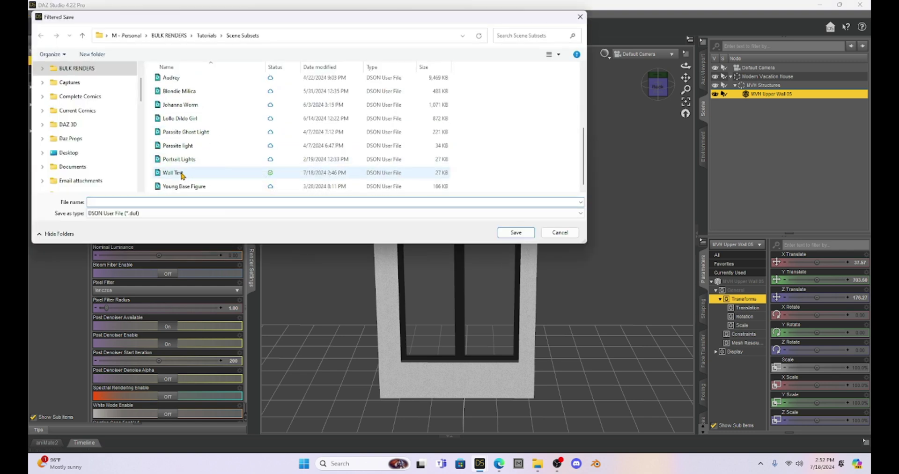
click(180, 173)
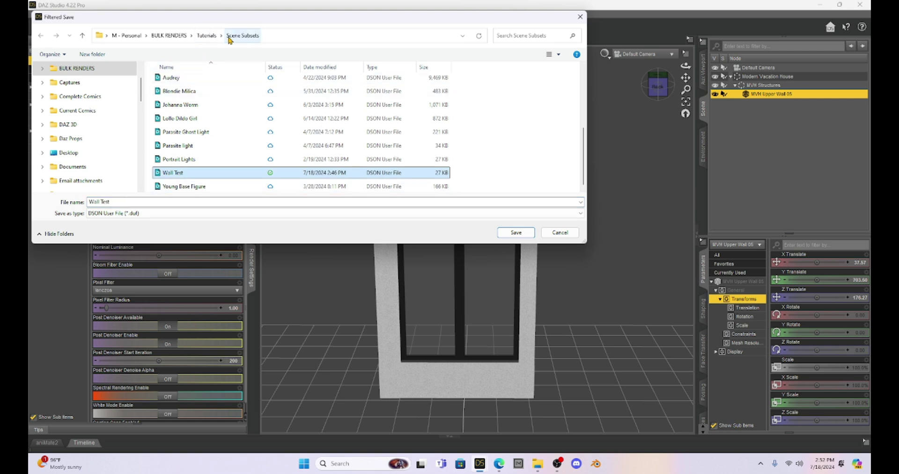
click(515, 232)
Step: Confirm overwriting Wall Test and reopen the recent Milica Parameters.duf scene
key(y)
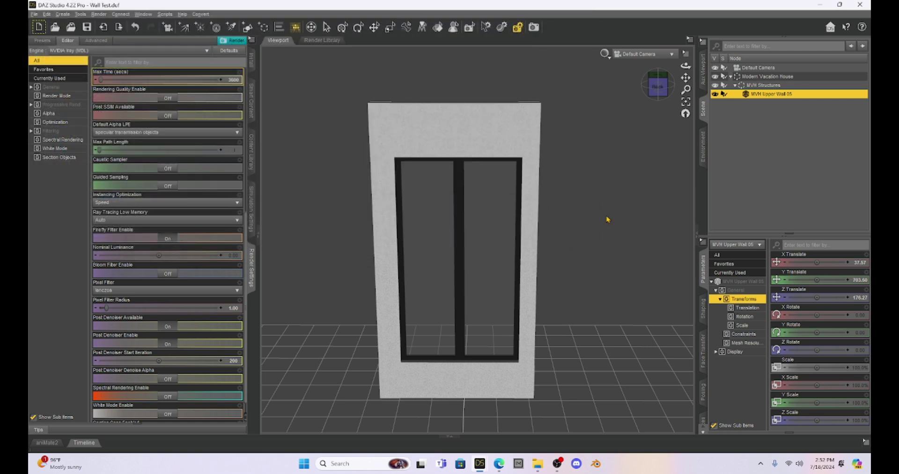
click(34, 15)
mouse_move(58, 46)
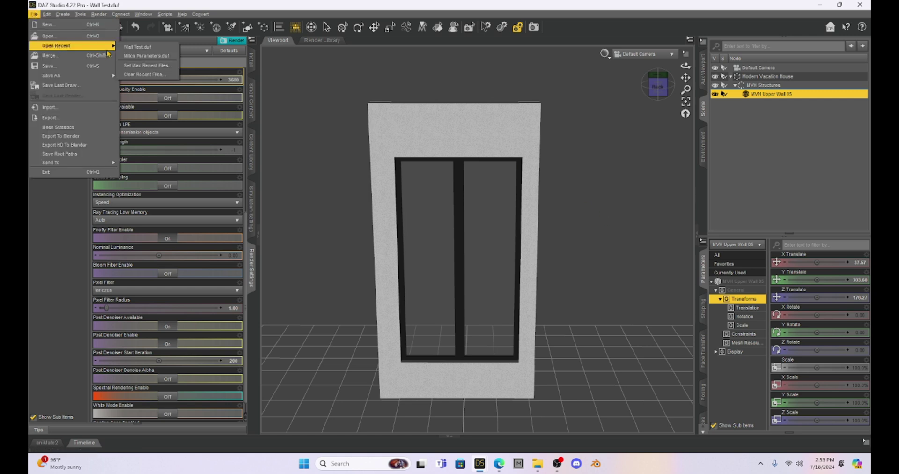
click(147, 57)
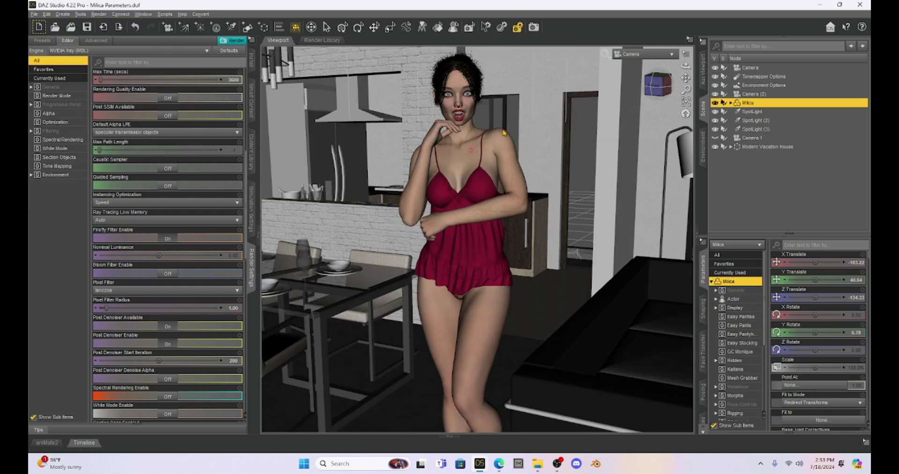
Step: Switch the viewport to Perspective View and pan closer to the house
click(660, 54)
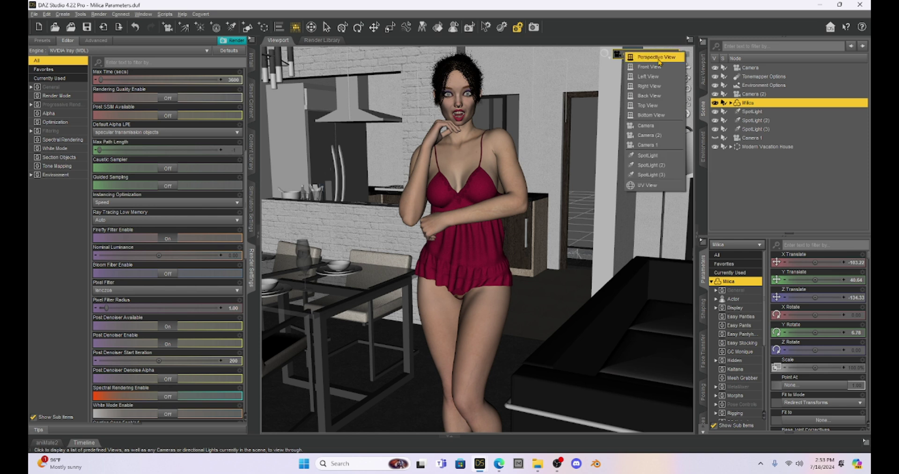
click(657, 57)
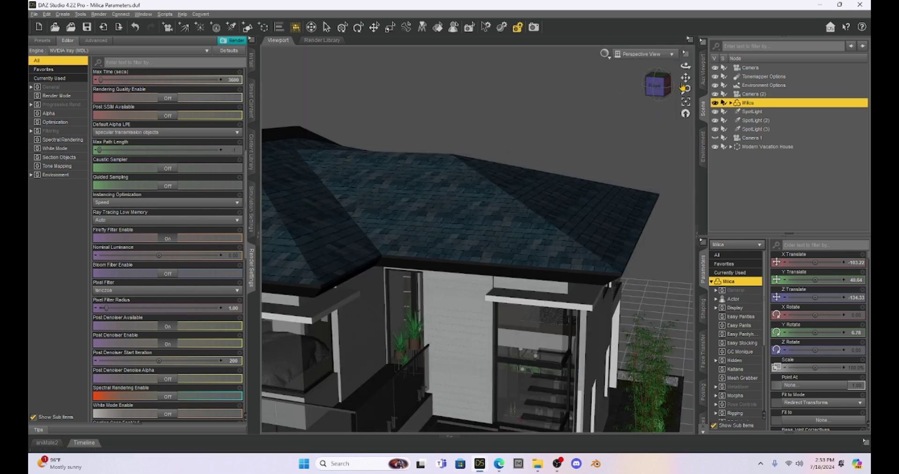
drag(685, 77, 685, 57)
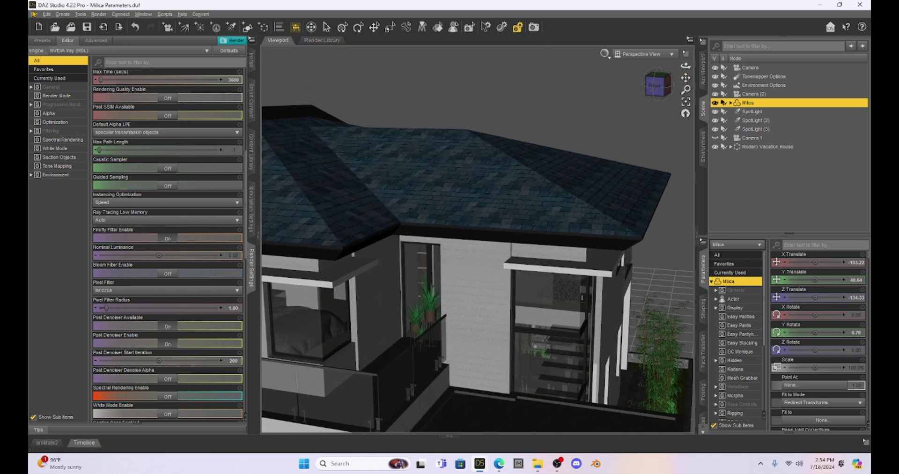
Step: Merge the Wall Test subset from the Scene Subsets folder into the Milica Parameters scene
click(33, 14)
click(47, 51)
scroll(255, 143, down, 3)
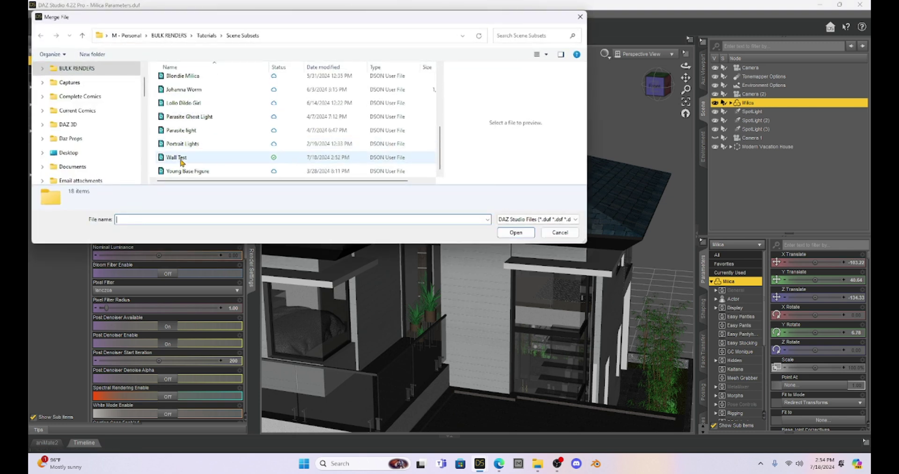
double_click(181, 160)
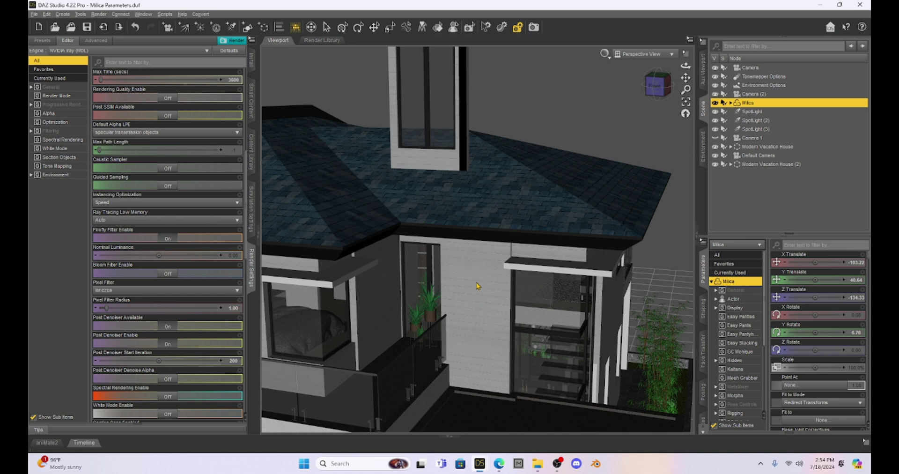
Step: Select the house's MVH Upper Wall 05 and delete its middle panel and bottom strip polygons
key(ctrl+shift+n)
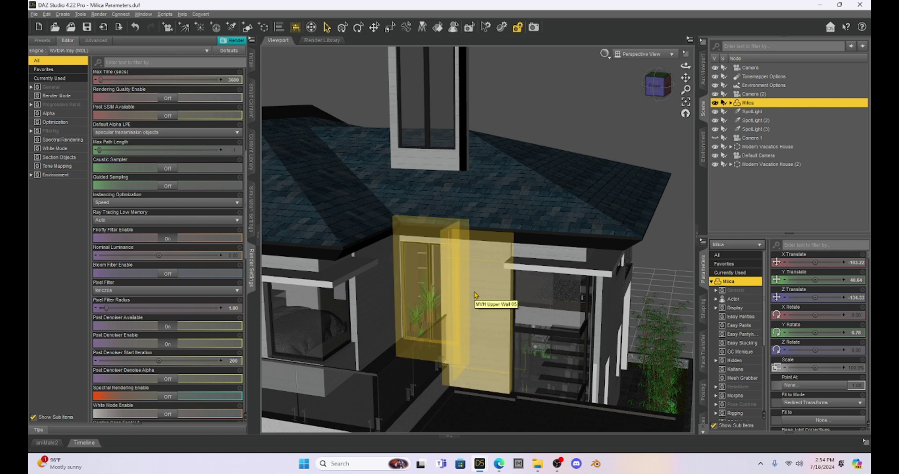
click(475, 295)
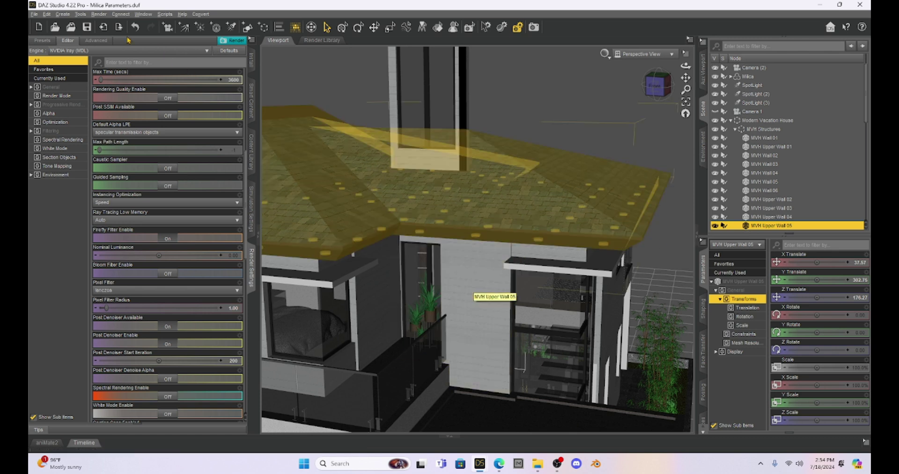
click(80, 15)
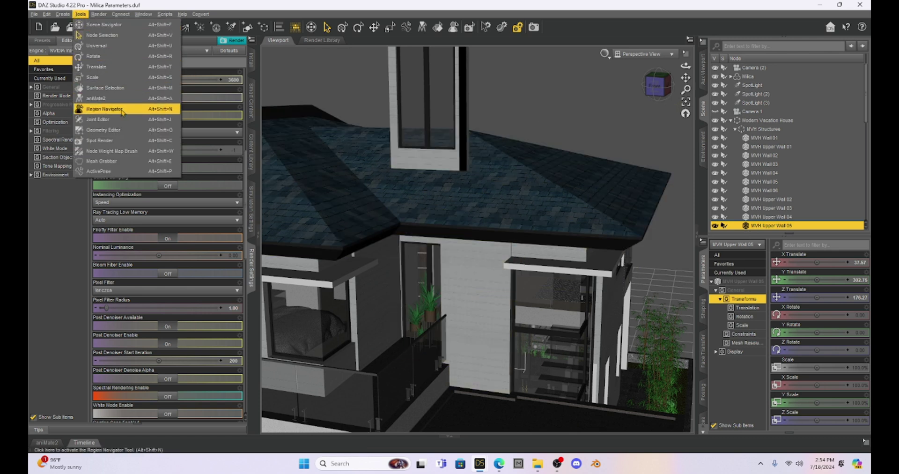
click(102, 129)
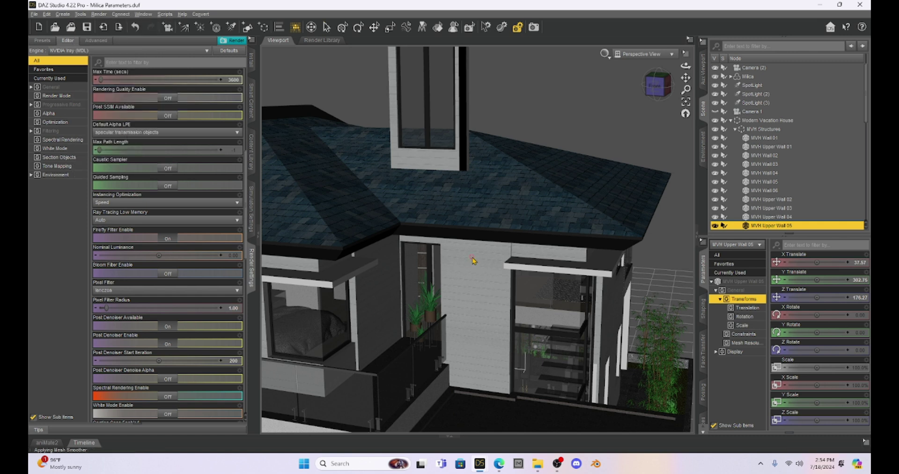
click(472, 278)
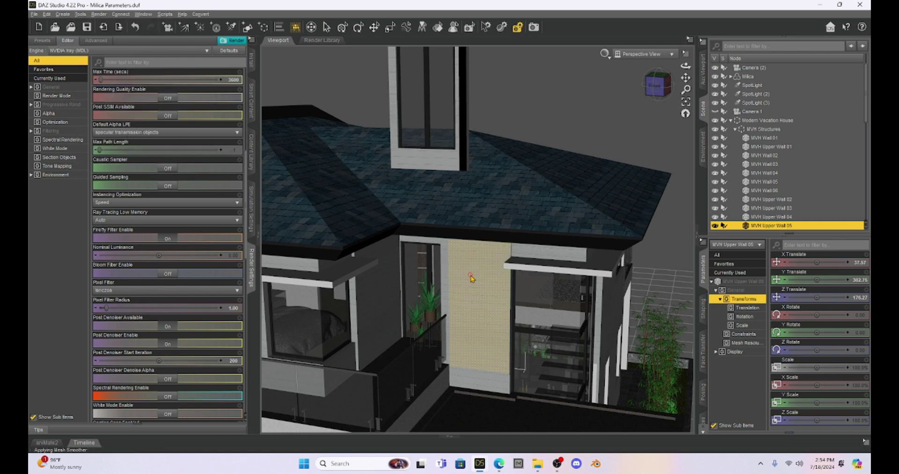
click(477, 377)
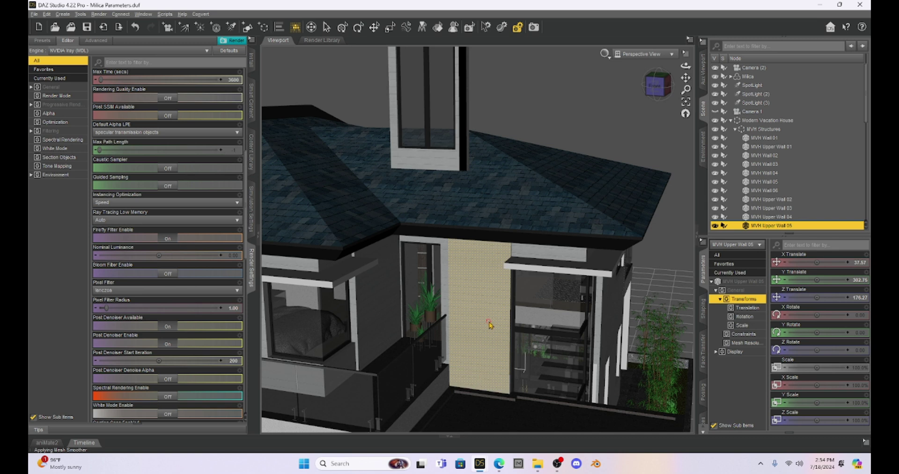
right_click(476, 293)
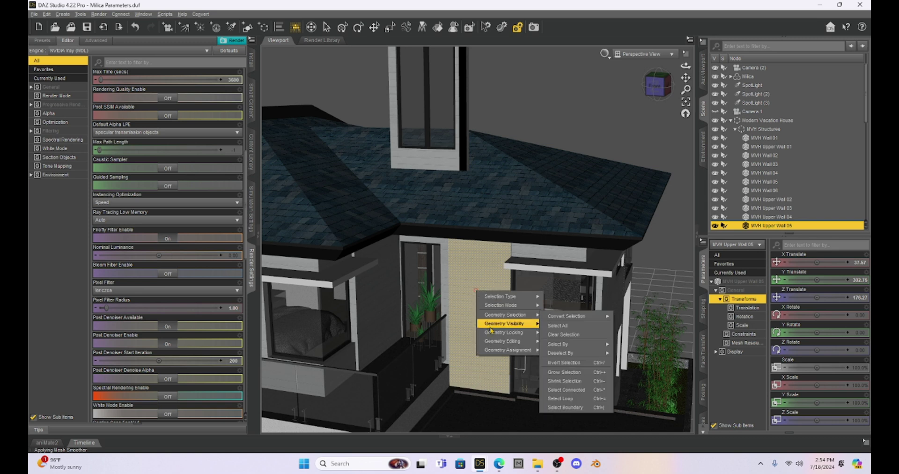
mouse_move(514, 343)
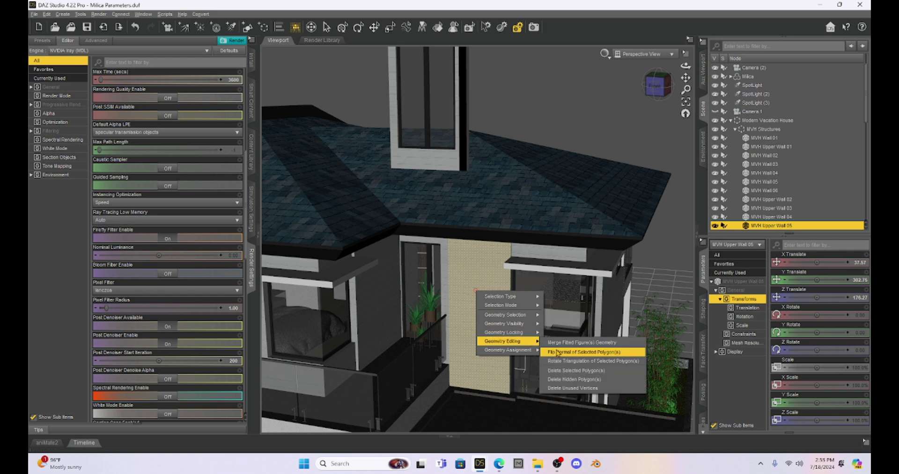
click(567, 370)
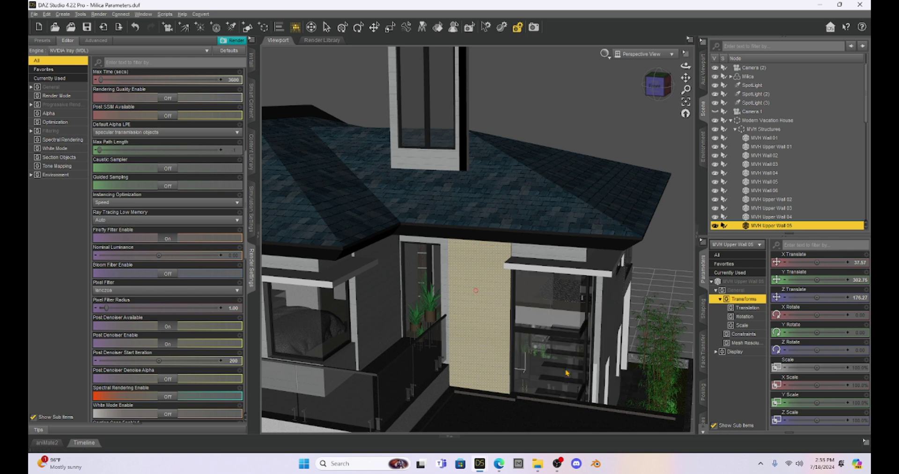
click(429, 237)
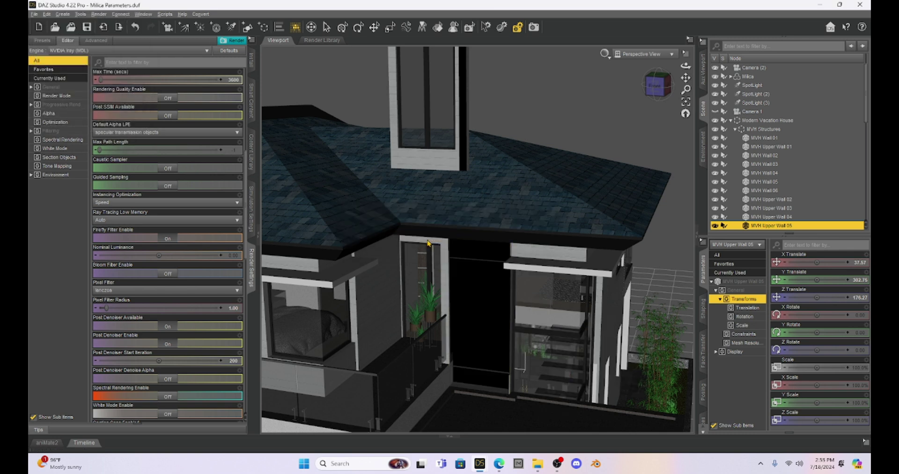
Step: Select the three wall polygons around the opening and choose Delete Selected Polygon(s)
click(481, 250)
click(490, 385)
click(480, 258)
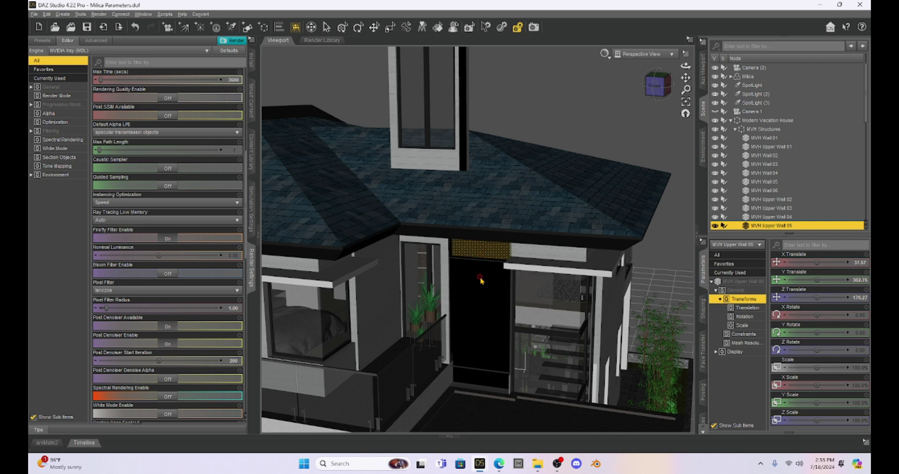
drag(481, 280, 482, 376)
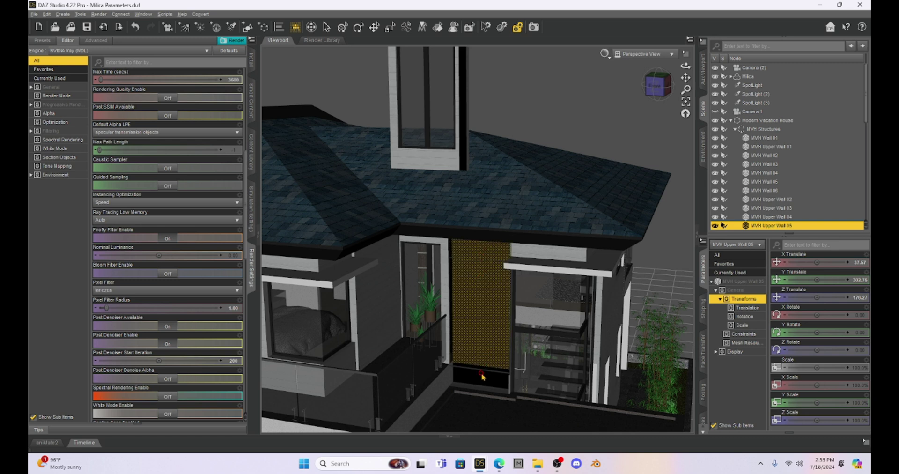
right_click(475, 293)
mouse_move(506, 343)
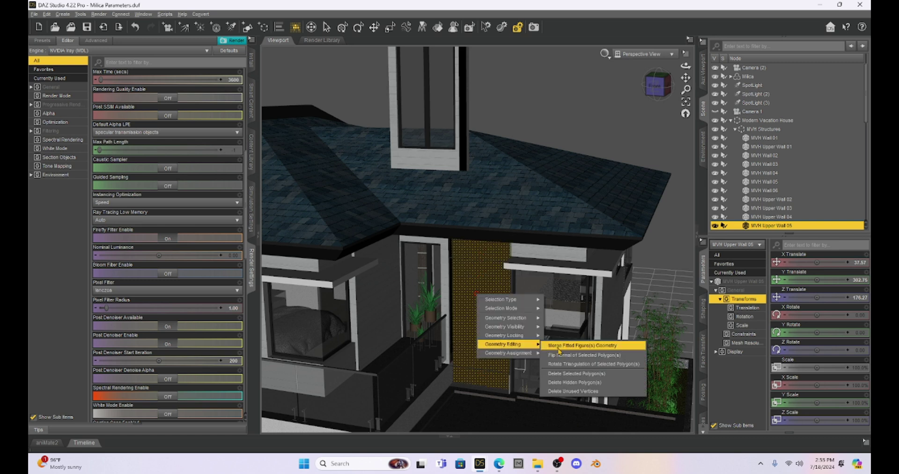
click(575, 374)
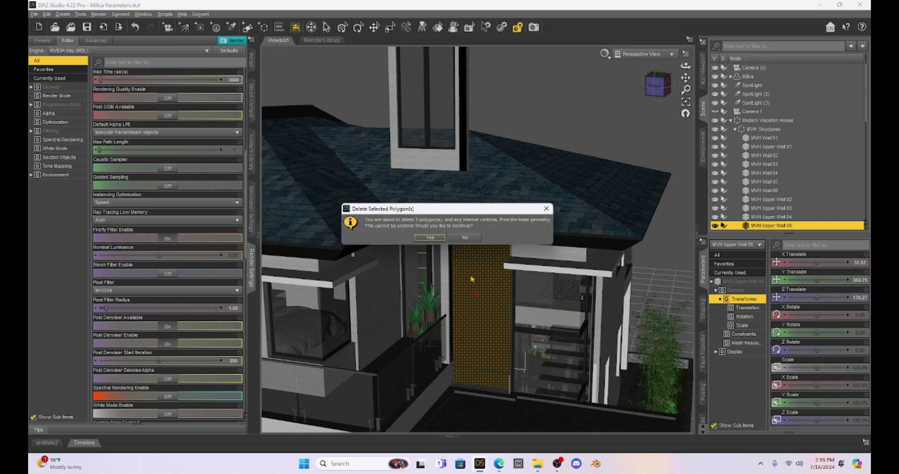
Step: Confirm deleting the three polygons, then select the new MVH Upper Wall 05 (2) piece
click(430, 237)
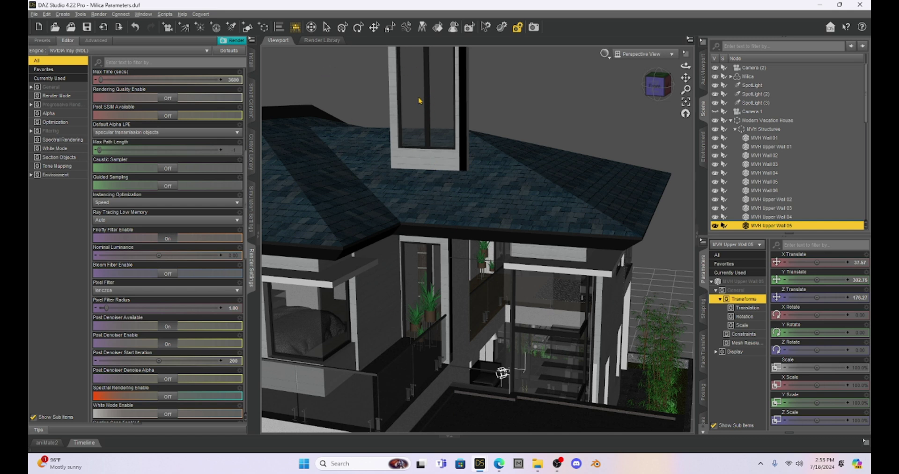
click(336, 31)
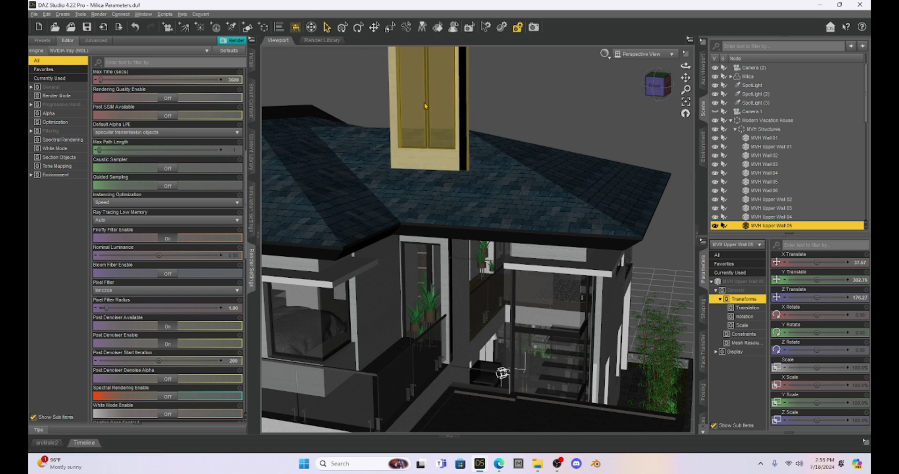
click(418, 101)
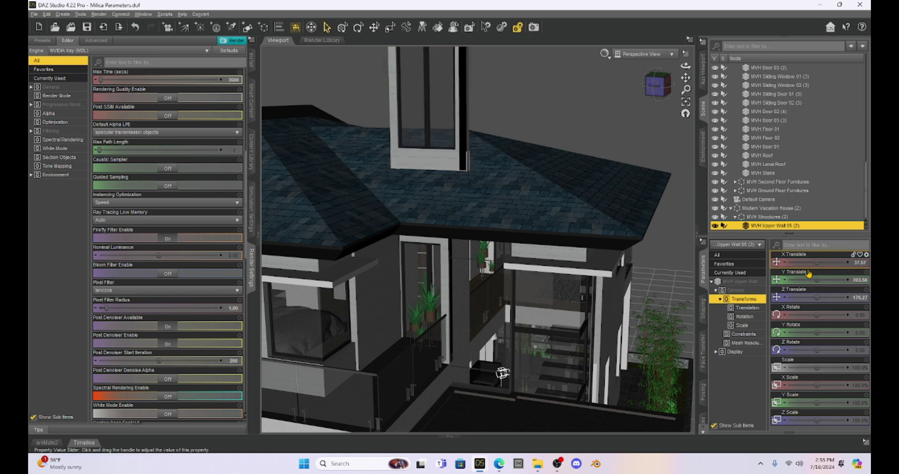
Step: Move MVH Upper Wall 05 (2) to X 188.02, Y 303.20, Z 282.43 with Z Scale 99.3%
drag(817, 280, 848, 262)
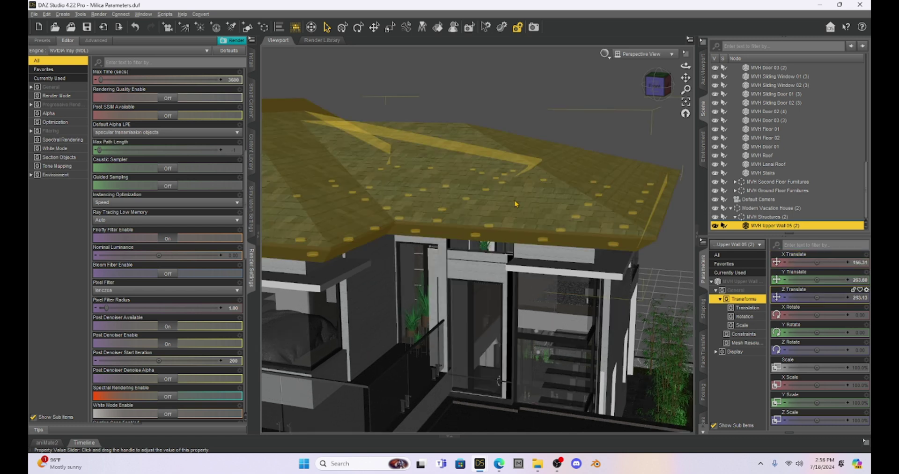
drag(514, 201, 818, 266)
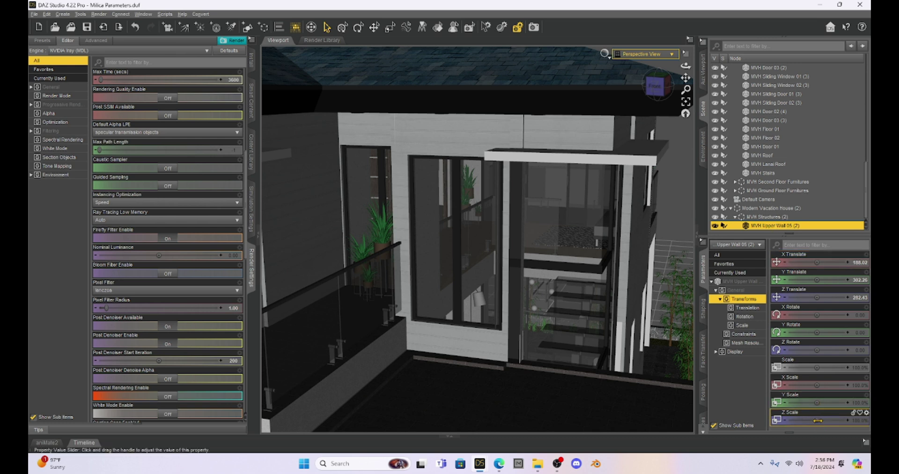
mouse_move(816, 419)
mouse_down()
mouse_move(829, 420)
mouse_move(817, 419)
mouse_up()
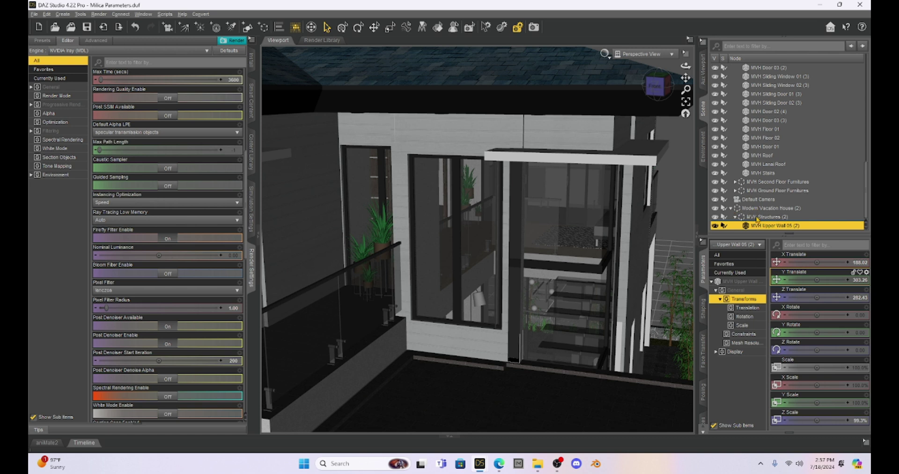
Step: Drag Modern Vacation House (2) higher in the Scene list, then orbit the view slightly around the house
drag(759, 208, 799, 168)
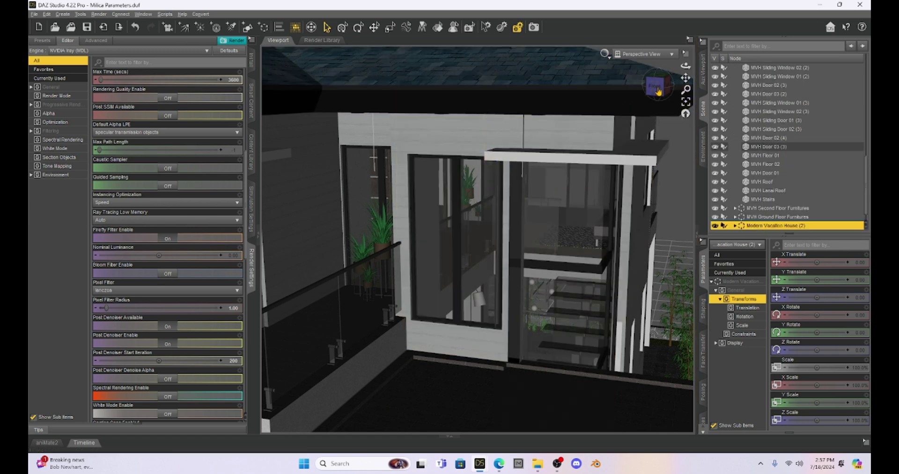
drag(655, 87, 658, 91)
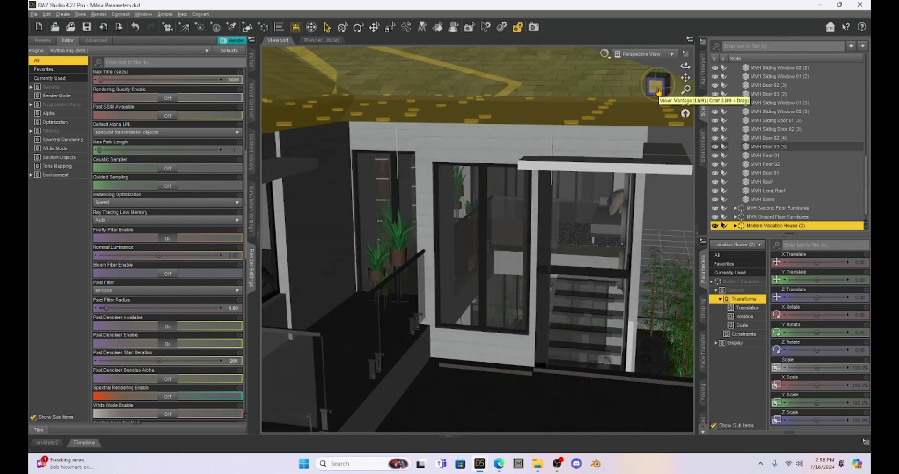
Step: Set the viewport DrawStyle to NVIDIA Iray for a live render of the house
click(646, 54)
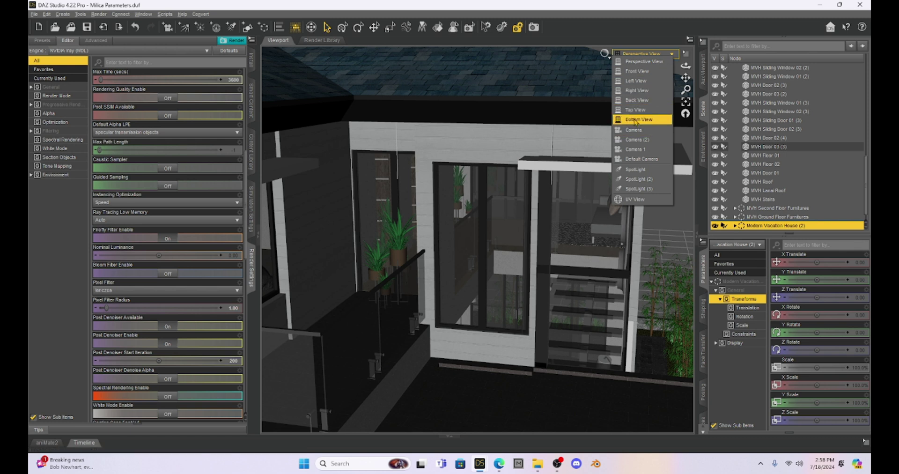
click(604, 53)
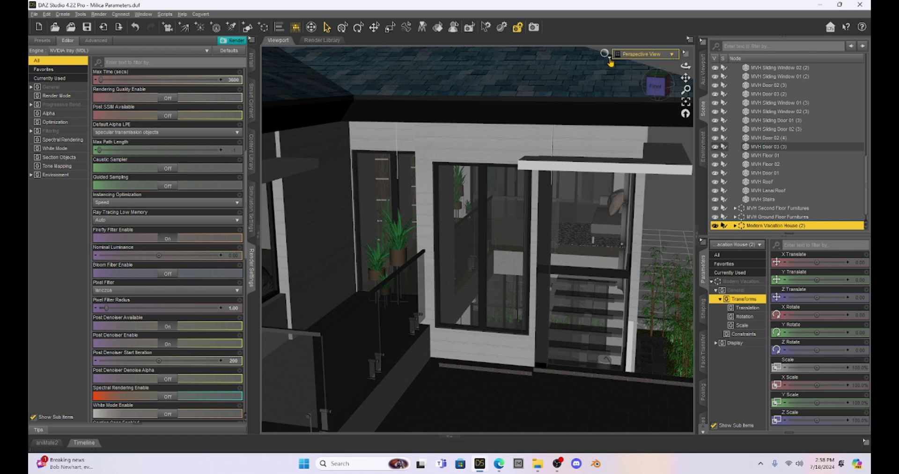
click(604, 54)
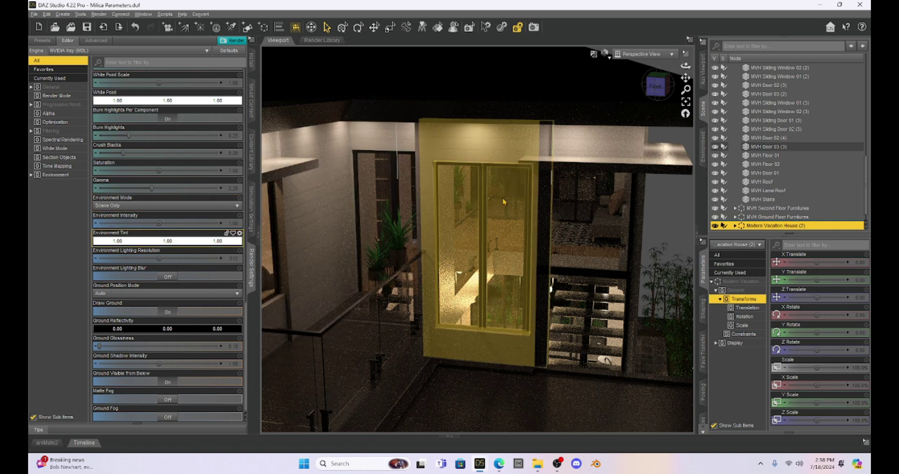
Step: Look through the Camera view in Iray with the render settings pane collapsed and right panes restored
click(609, 57)
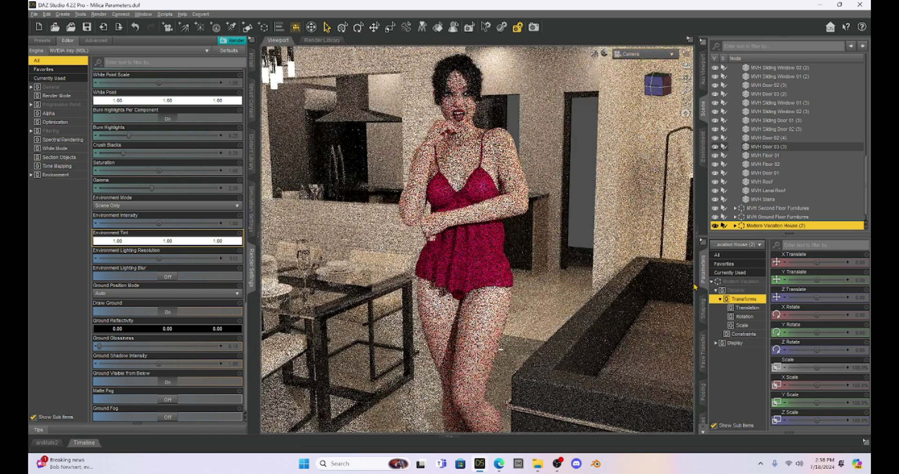
click(257, 236)
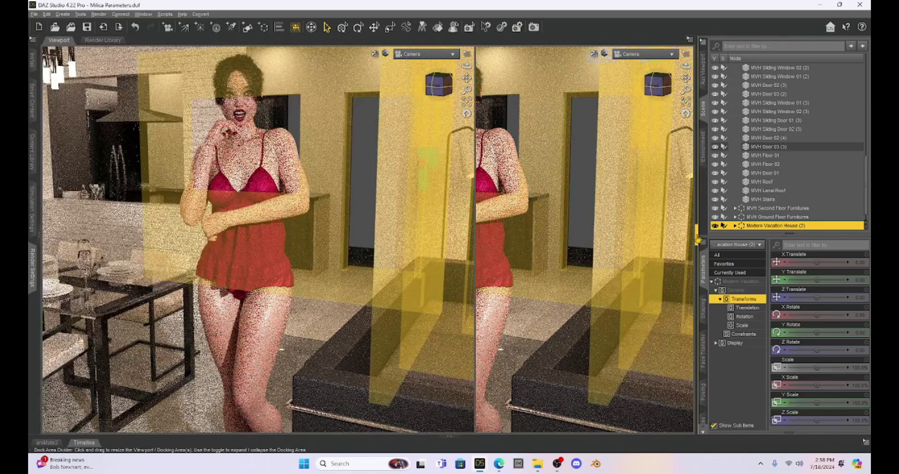
click(696, 236)
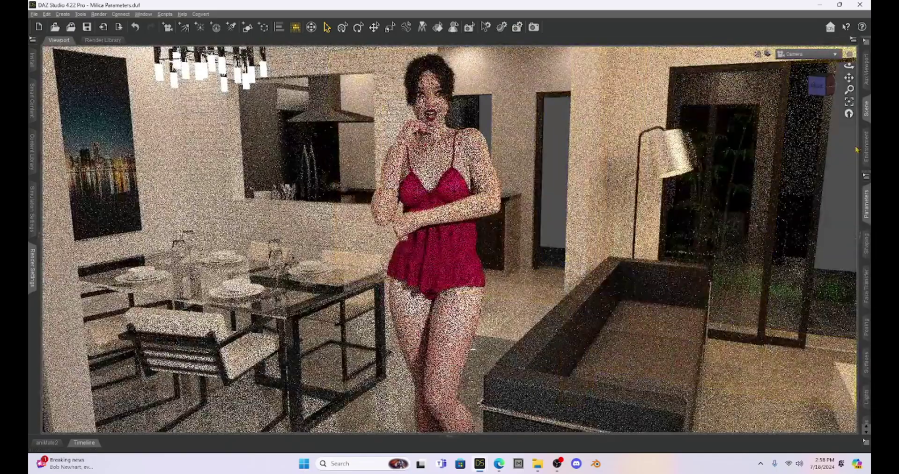
click(867, 238)
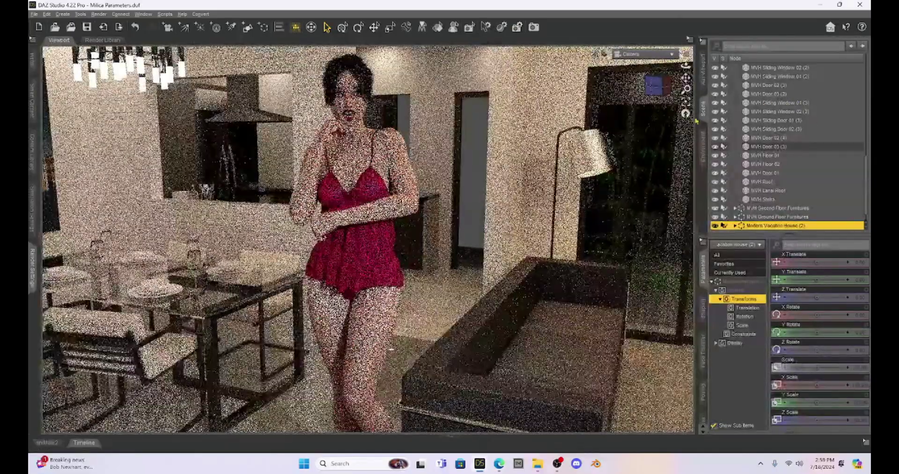
Step: Set a browsed image as the Environment background, then widen the viewport and pan the camera slightly
click(703, 147)
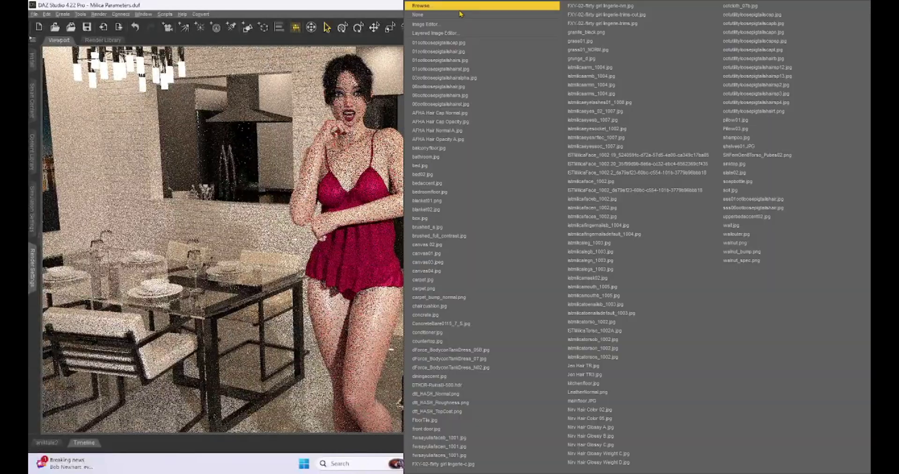
click(459, 7)
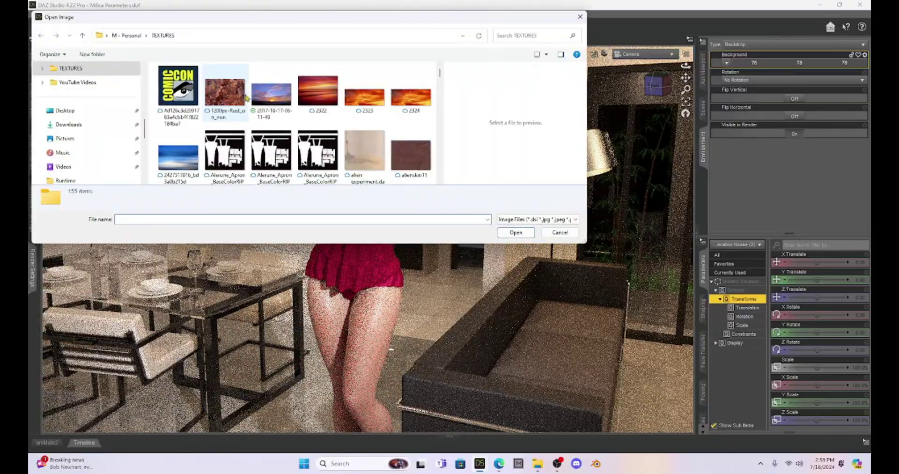
double_click(268, 96)
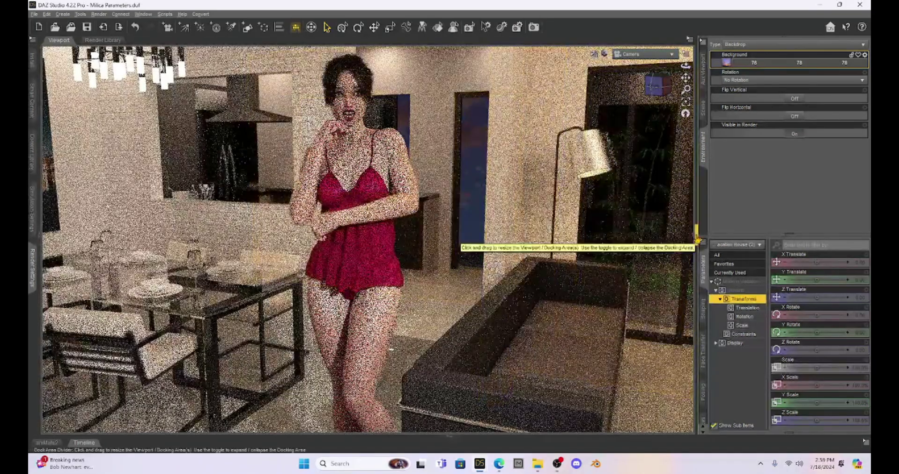
click(697, 236)
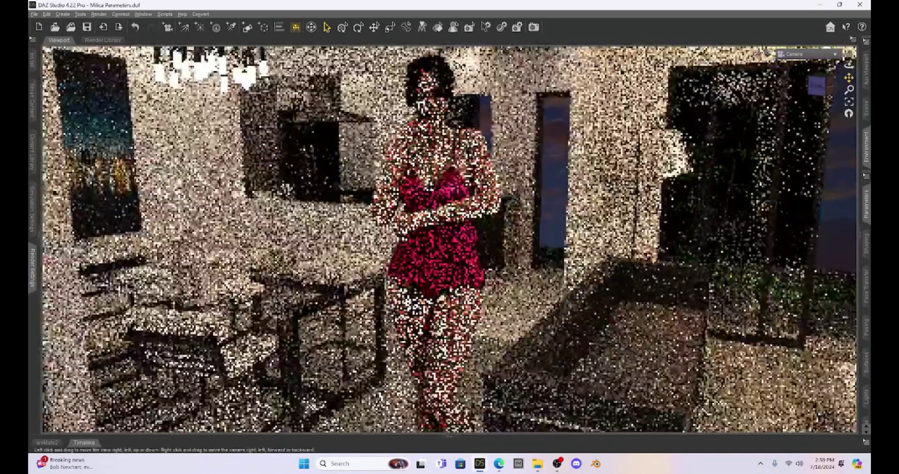
drag(848, 78, 846, 78)
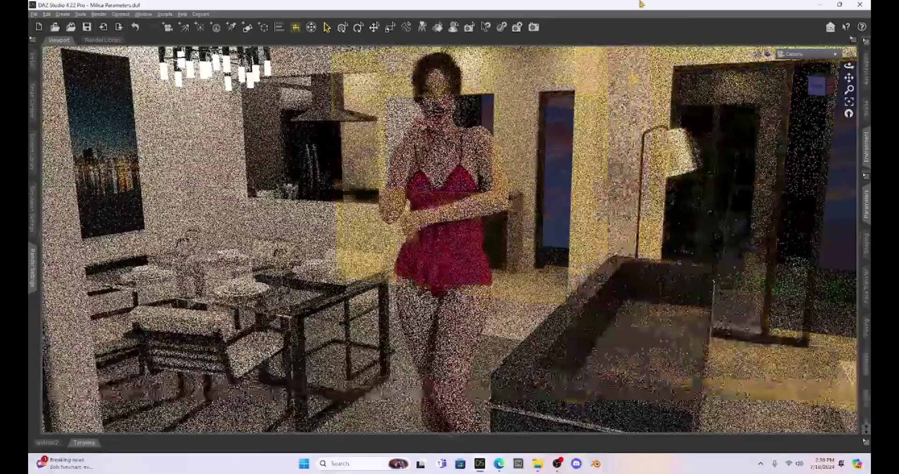